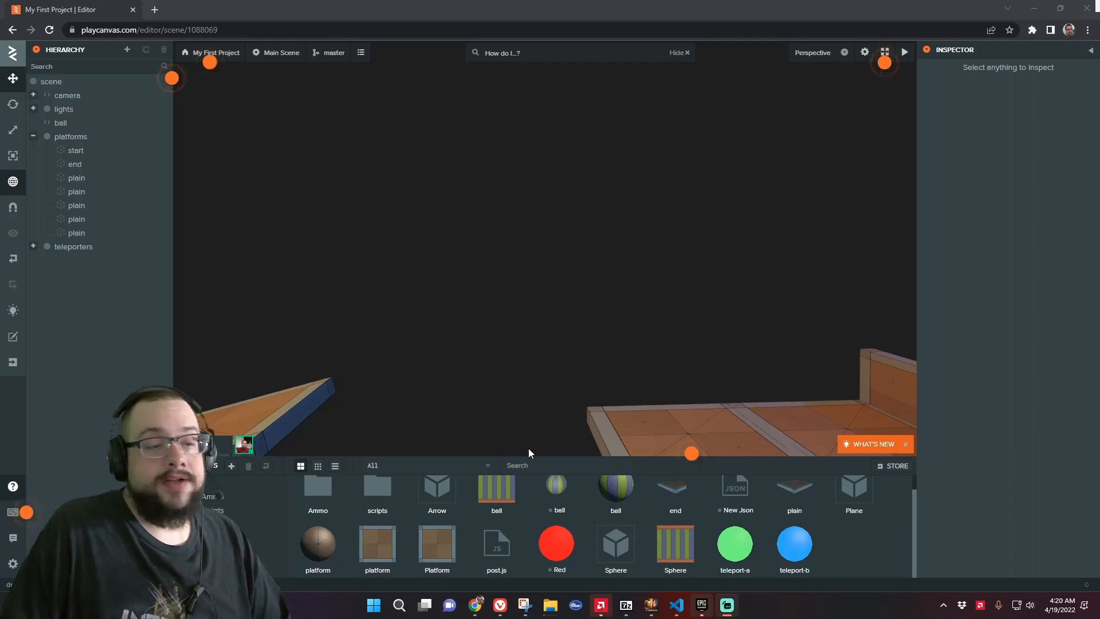
Delete the unused Red material and New Json assets from the project
left_click(580, 532)
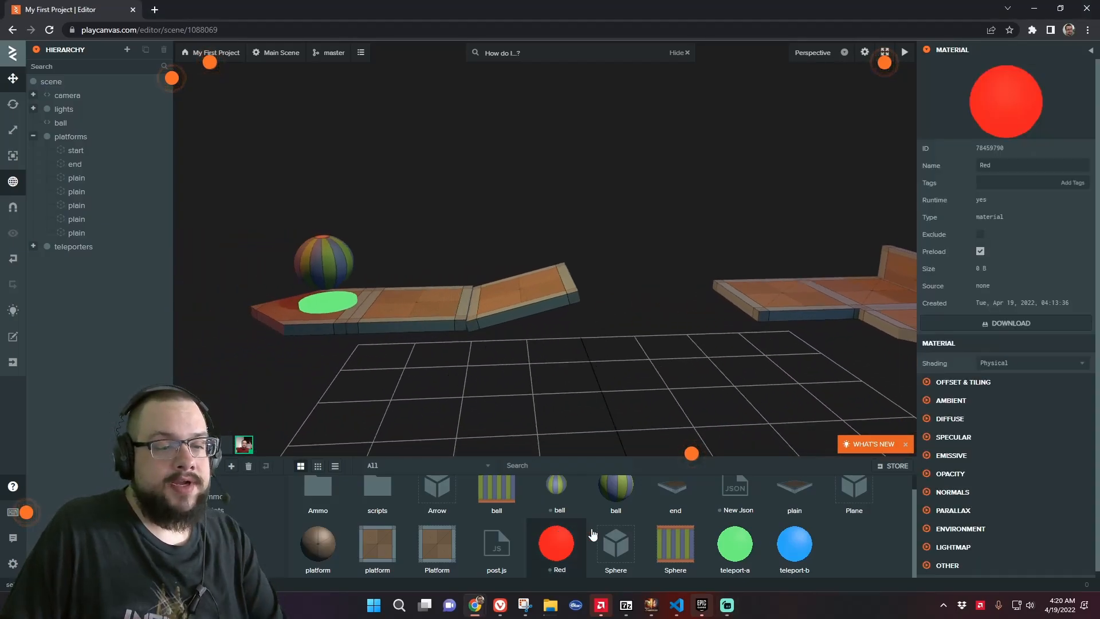
key("Delete")
left_click(628, 360)
left_click(732, 499)
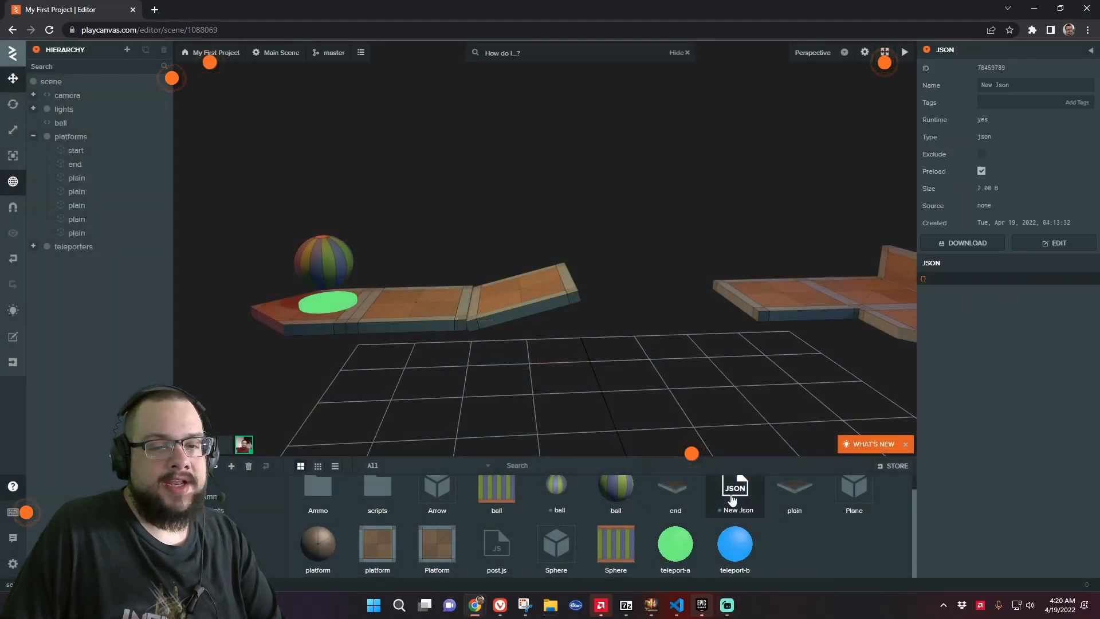
key("Delete")
left_click(626, 360)
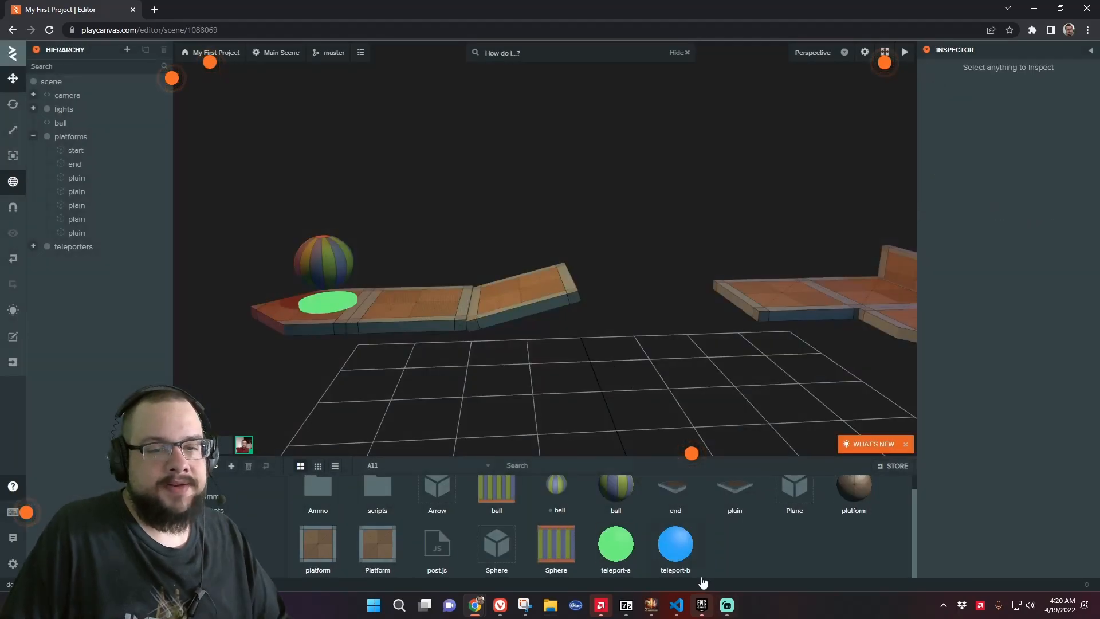
Add a Box primitive entity to the scene
left_click_drag(432, 273, 479, 266)
scroll(479, 266, "down", 3)
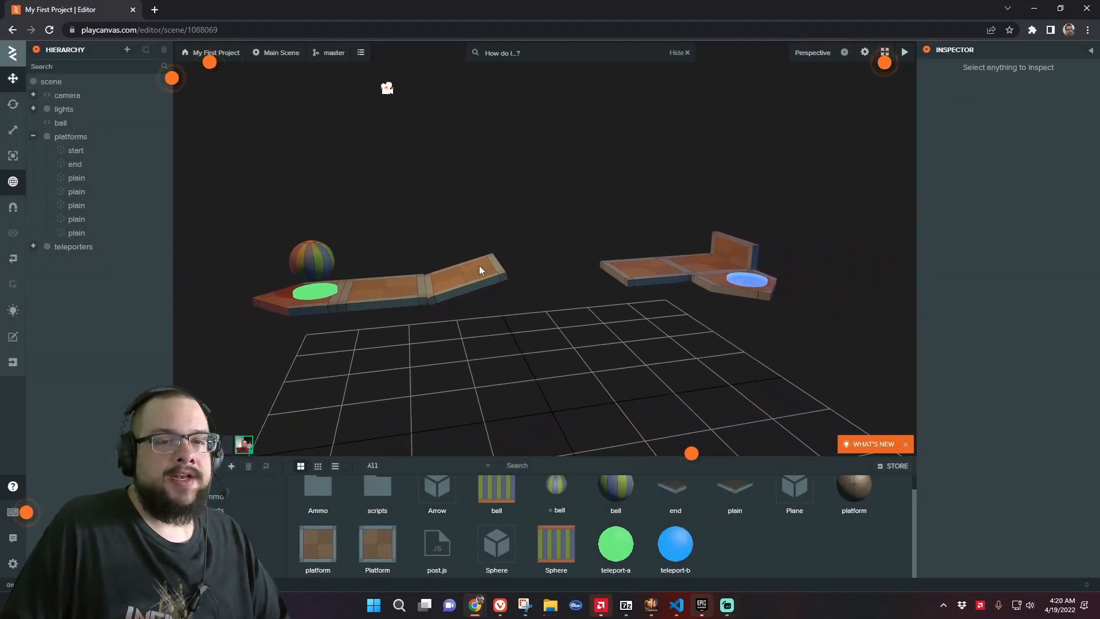
key("a")
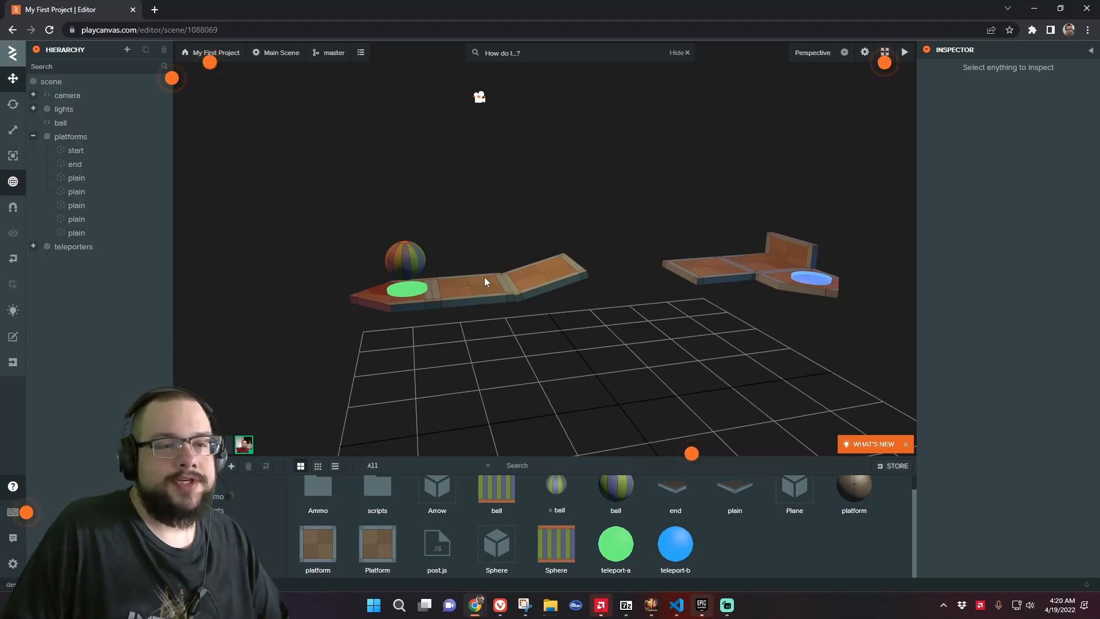
mouse_move(497, 328)
right_mouse_down()
mouse_move(502, 312)
mouse_move(481, 327)
right_mouse_up()
key("w")
key("a")
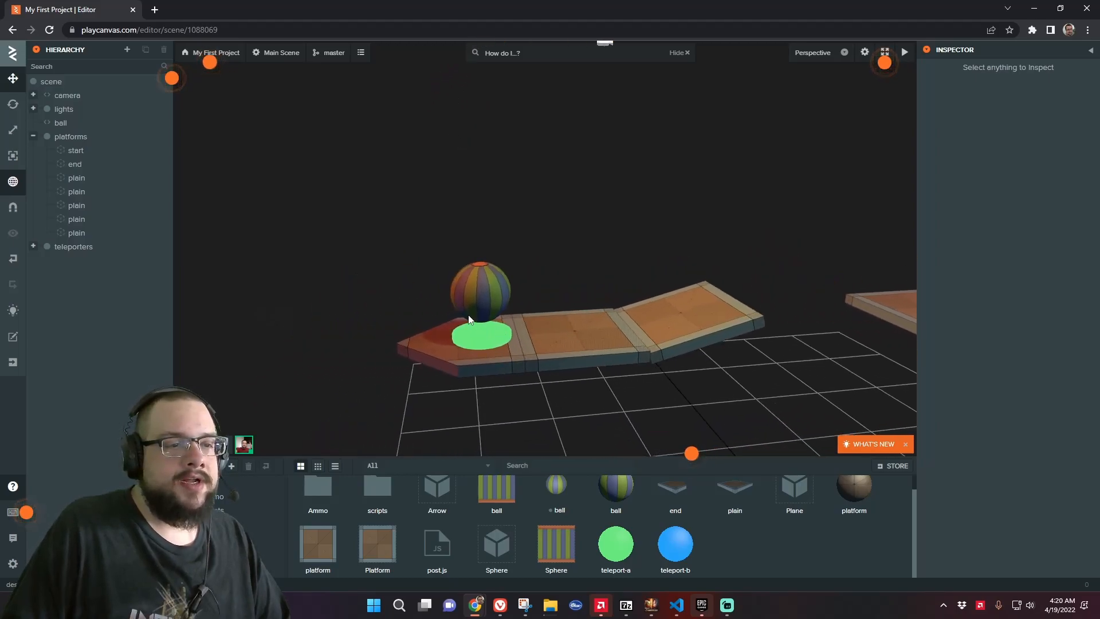
left_click(106, 82)
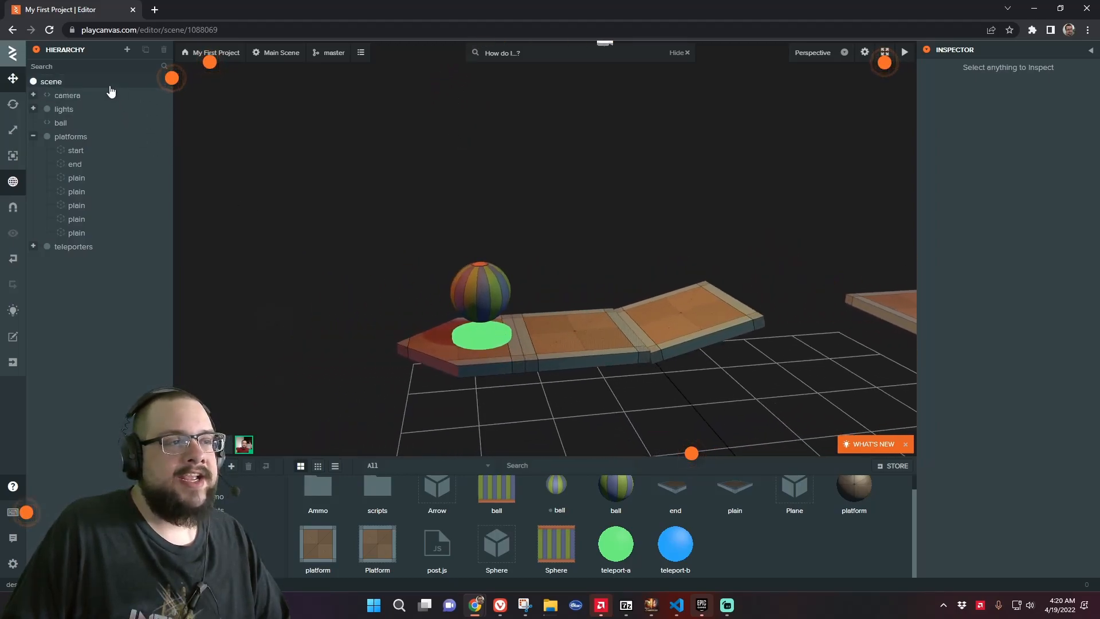
left_click(127, 50)
mouse_move(168, 171)
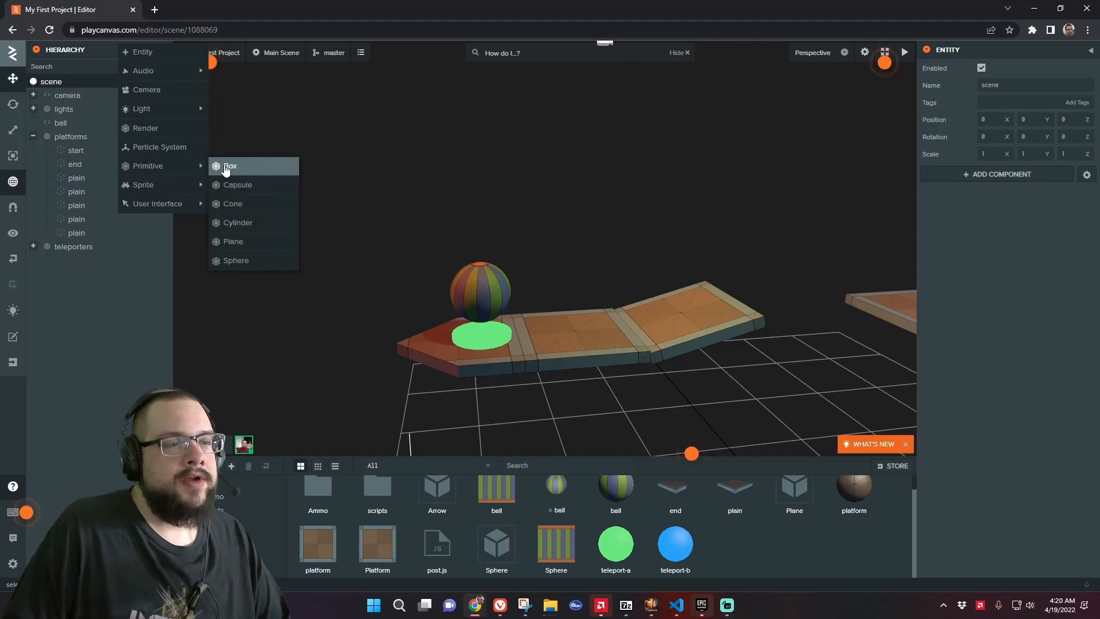
left_click(227, 167)
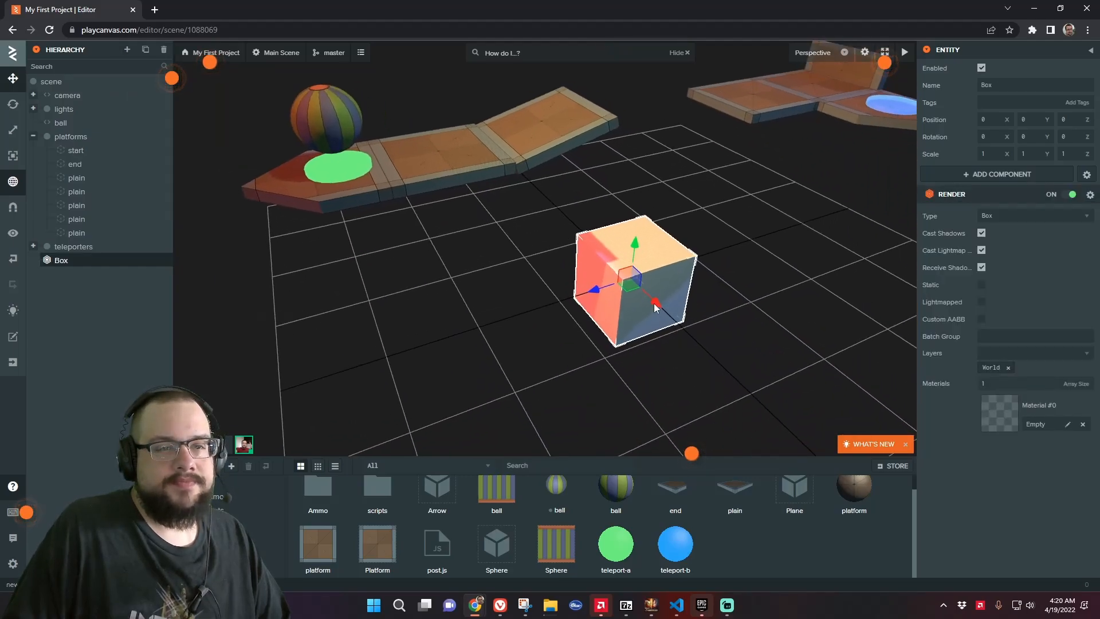
Move the box upward to about Y 3 and Z -1.7, above the end platform
left_click_drag(632, 245, 621, 70)
right_click_drag(709, 192, 704, 126)
left_click_drag(649, 315, 654, 230)
left_click_drag(618, 268, 704, 265)
left_click_drag(751, 359, 549, 336)
left_click_drag(454, 260, 707, 361)
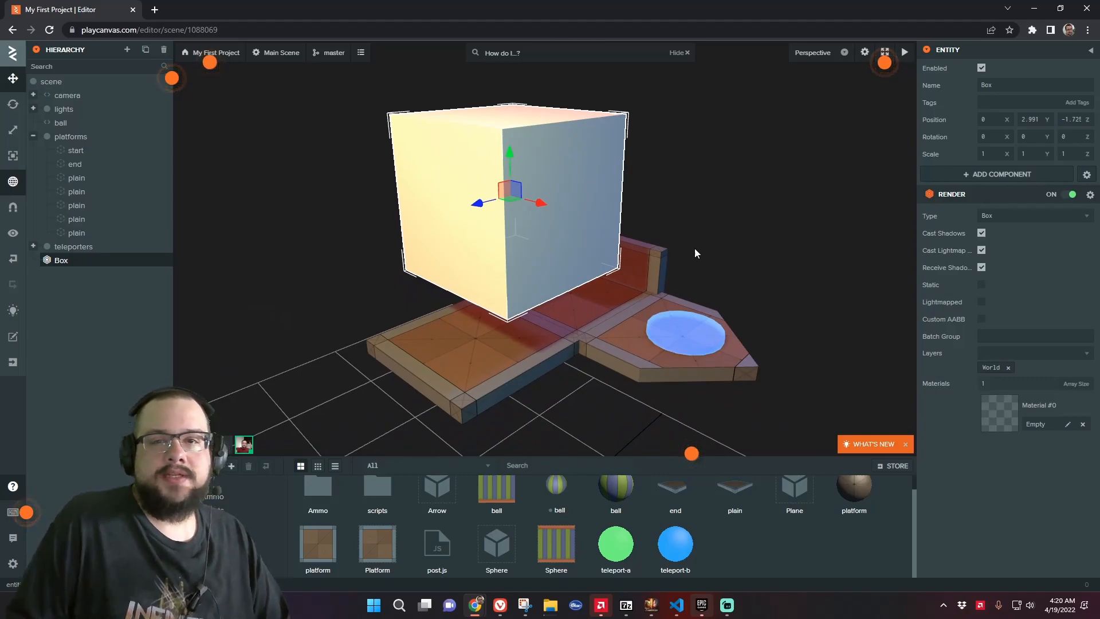
Set the box's scale to 0.5 on X, Y and Z
left_click(998, 154)
type(".5")
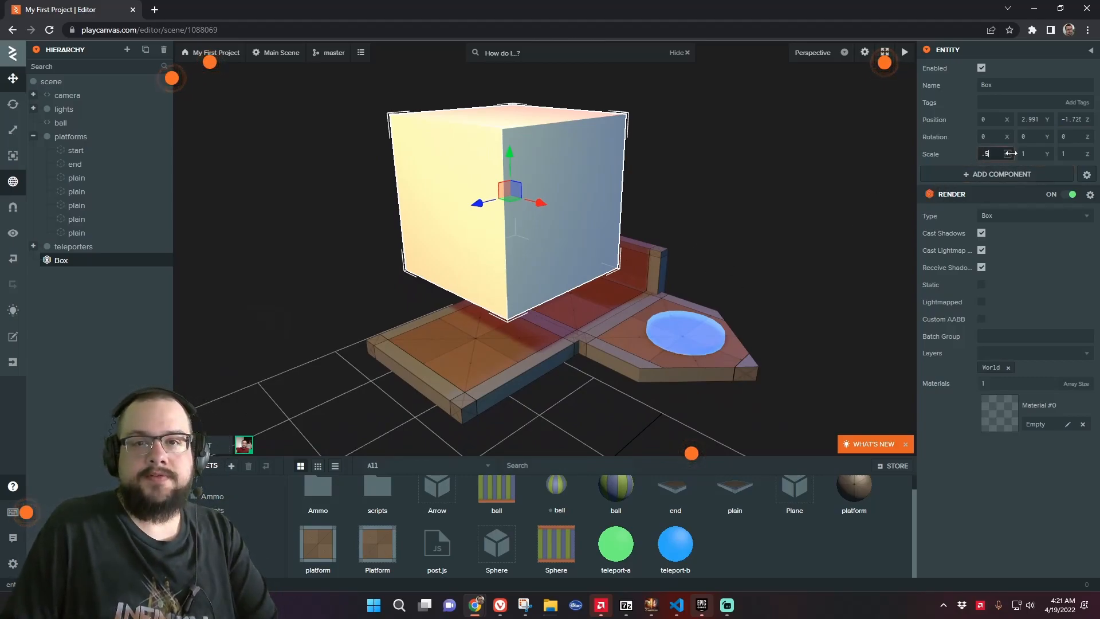
key("Tab")
type(".5")
key("Tab")
type(".5")
key("Tab")
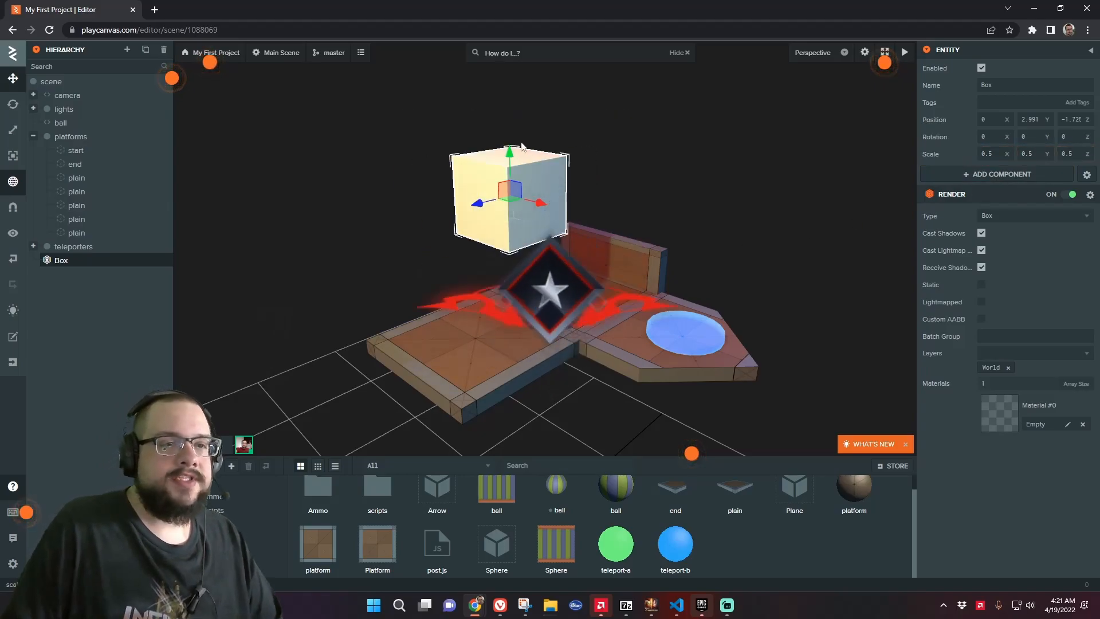
Lower the box slightly to about Y 2.6
left_click_drag(510, 158, 528, 218)
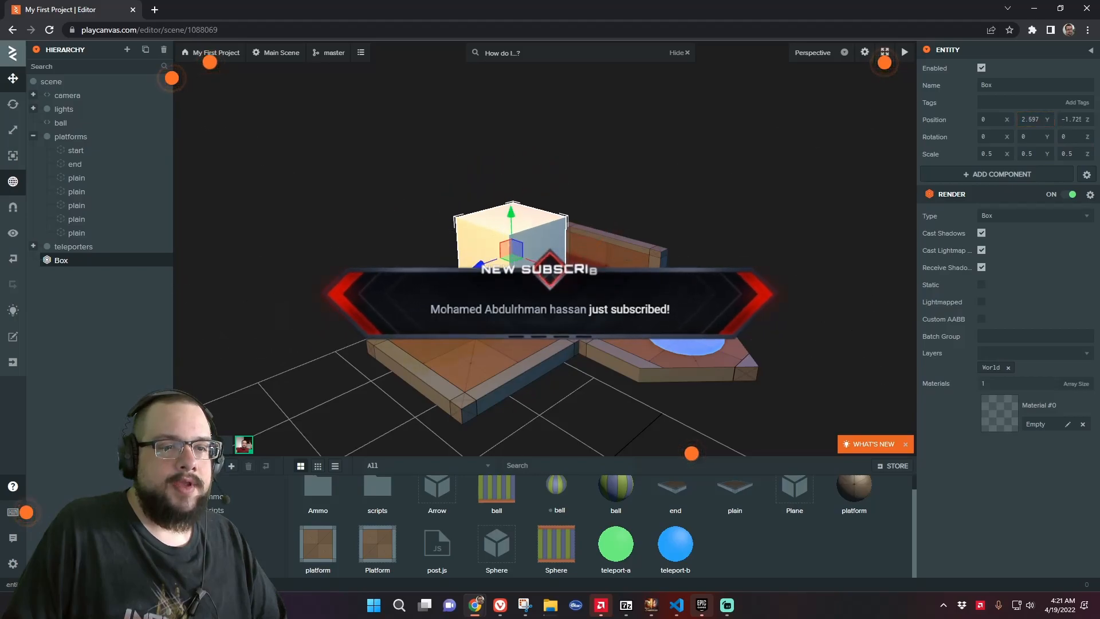
scroll(558, 246, "up", 3)
left_click_drag(601, 234, 760, 233)
left_click_drag(785, 282, 697, 279)
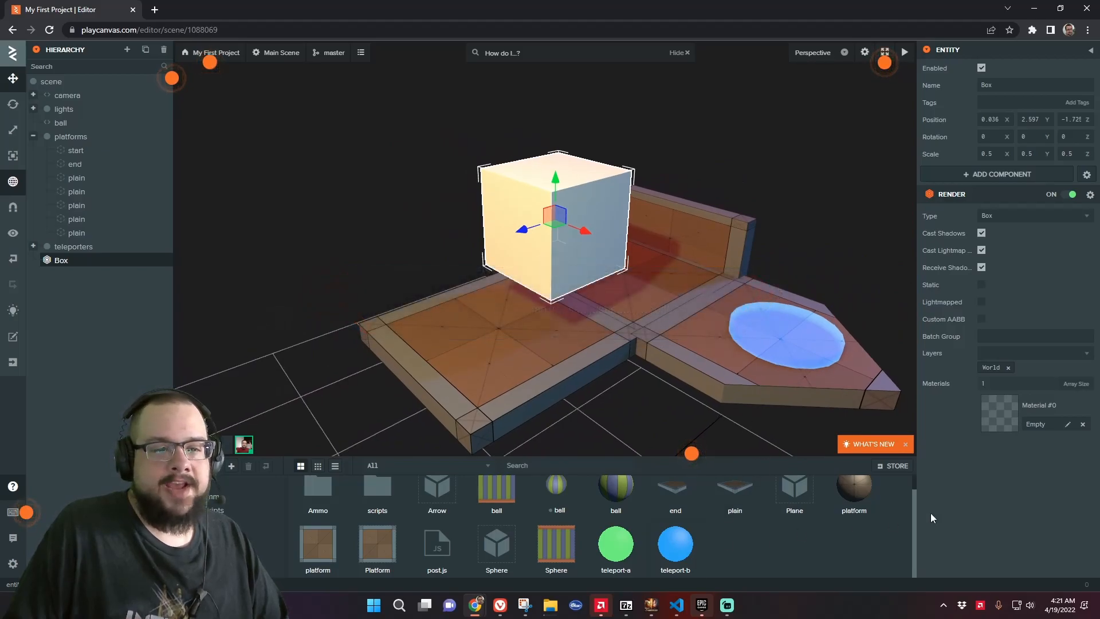
Assign the platform material to the box's render material slot
left_click(1067, 425)
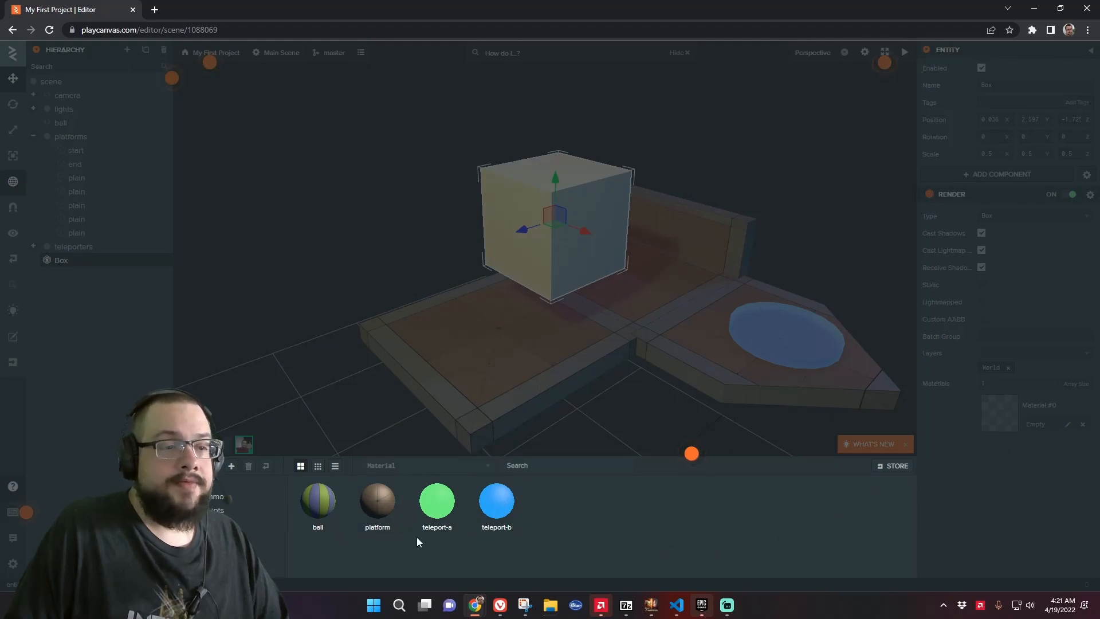
left_click(378, 508)
key("f")
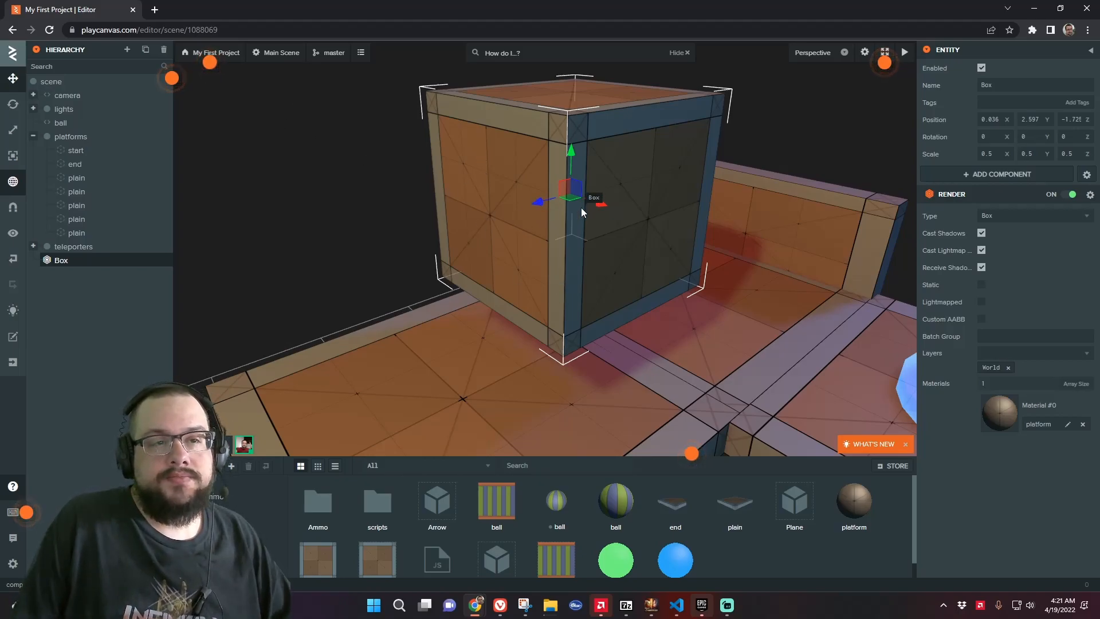
Duplicate the platform material and rename the copy box
left_click_drag(596, 218, 567, 230)
key("s")
key("a")
right_click_drag(566, 226, 596, 236)
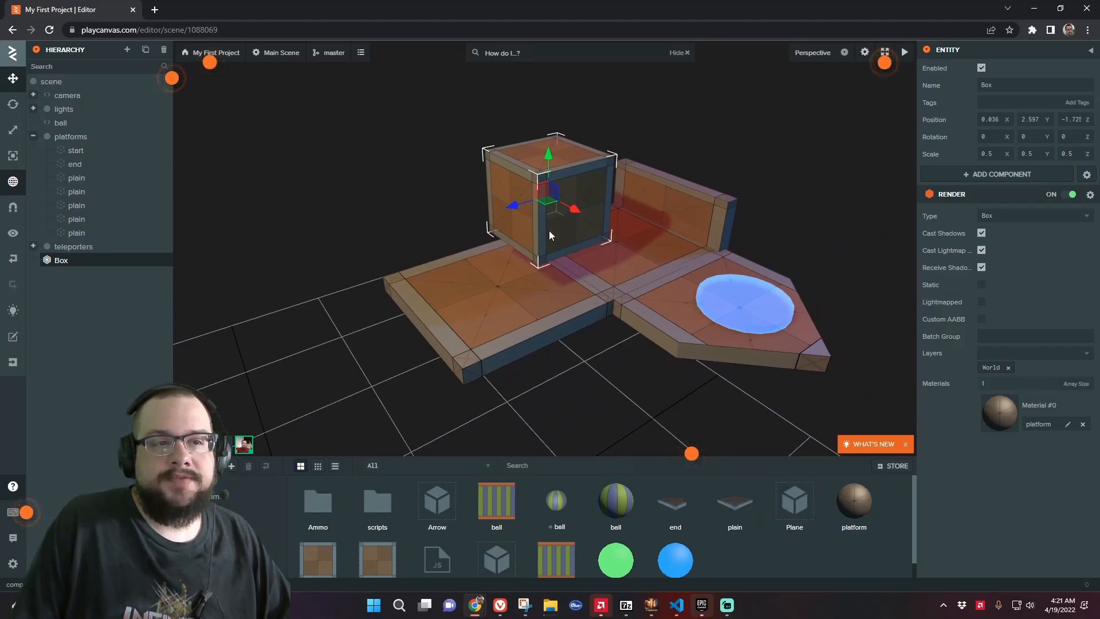
right_click(857, 515)
left_click(851, 500)
right_click(851, 500)
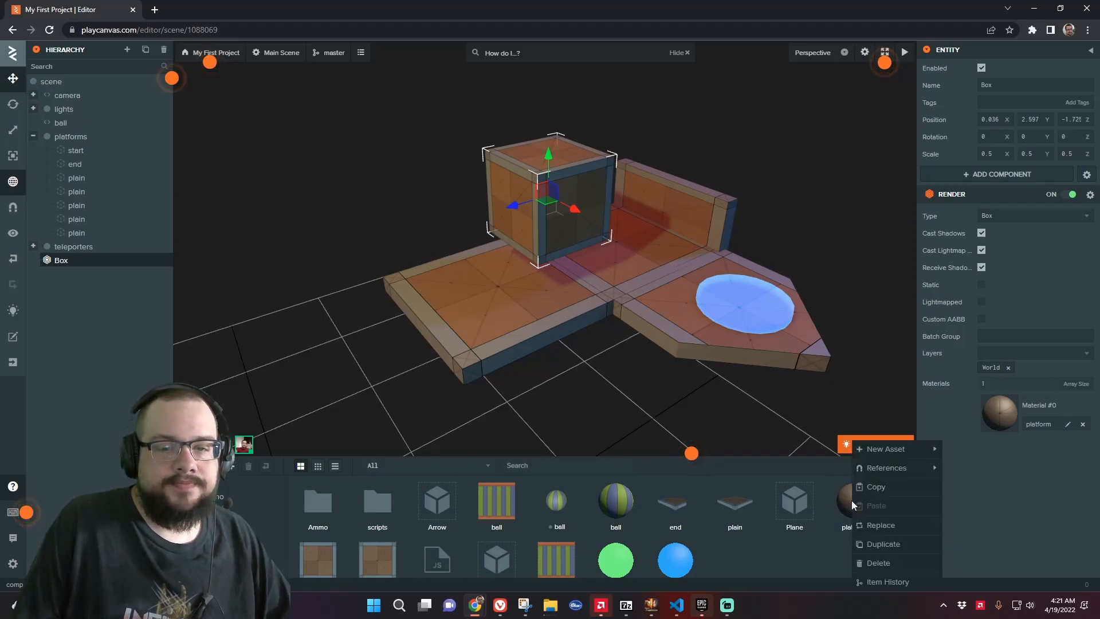
left_click(871, 542)
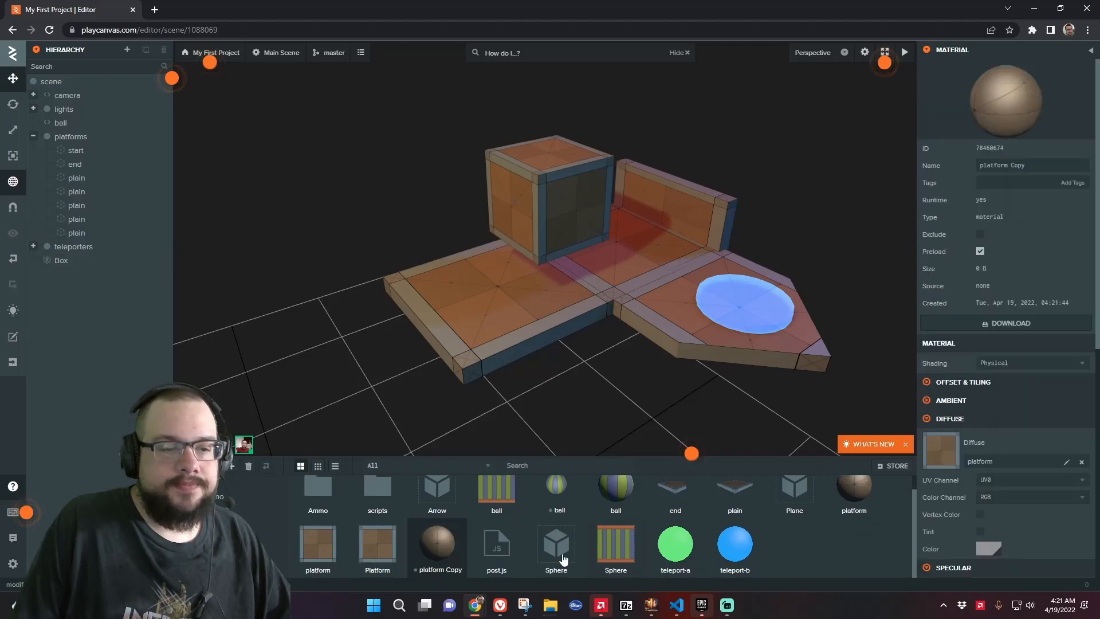
left_click(1035, 165)
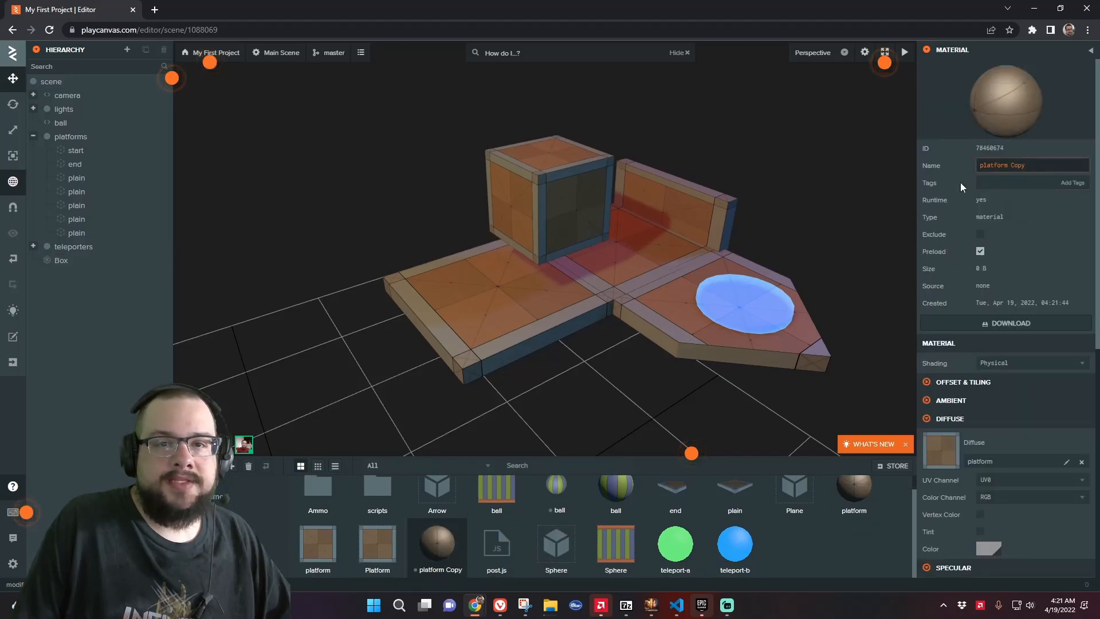
type("box")
key("Return")
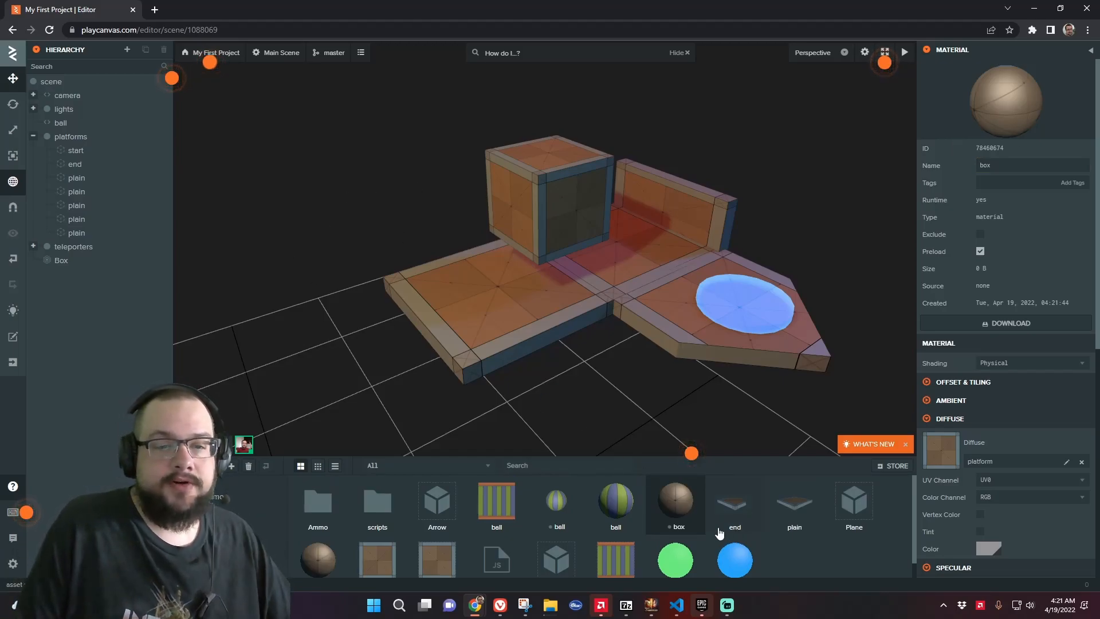
Apply the box material to the box entity and open the material for editing
left_click_drag(682, 507, 560, 211)
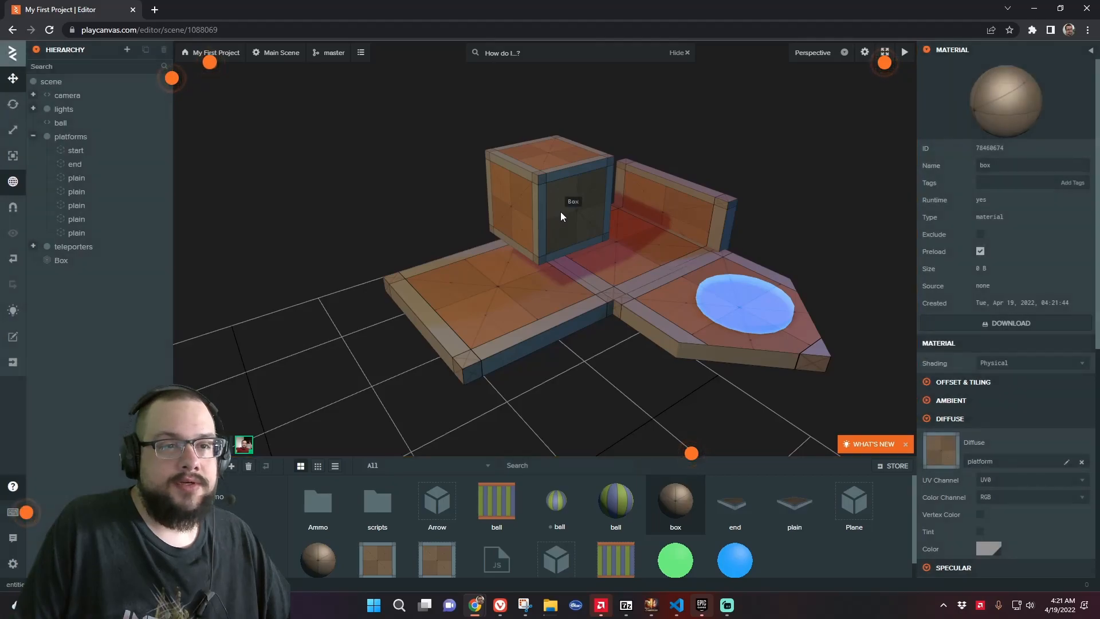
left_click(560, 212)
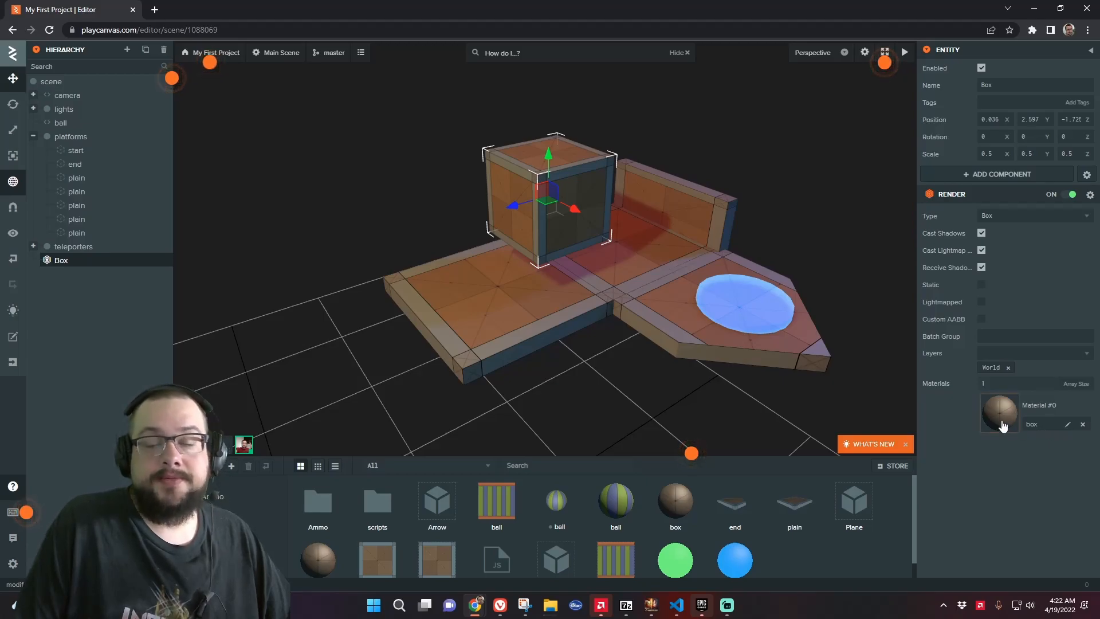
double_click(691, 507)
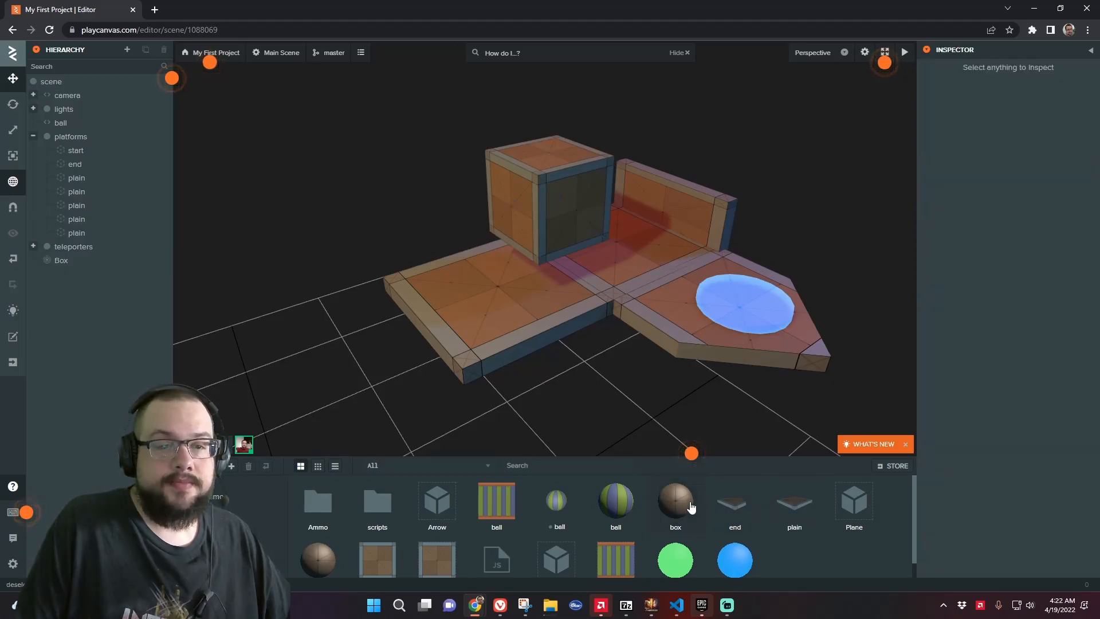
left_click(691, 507)
scroll(1010, 417, "down", 2)
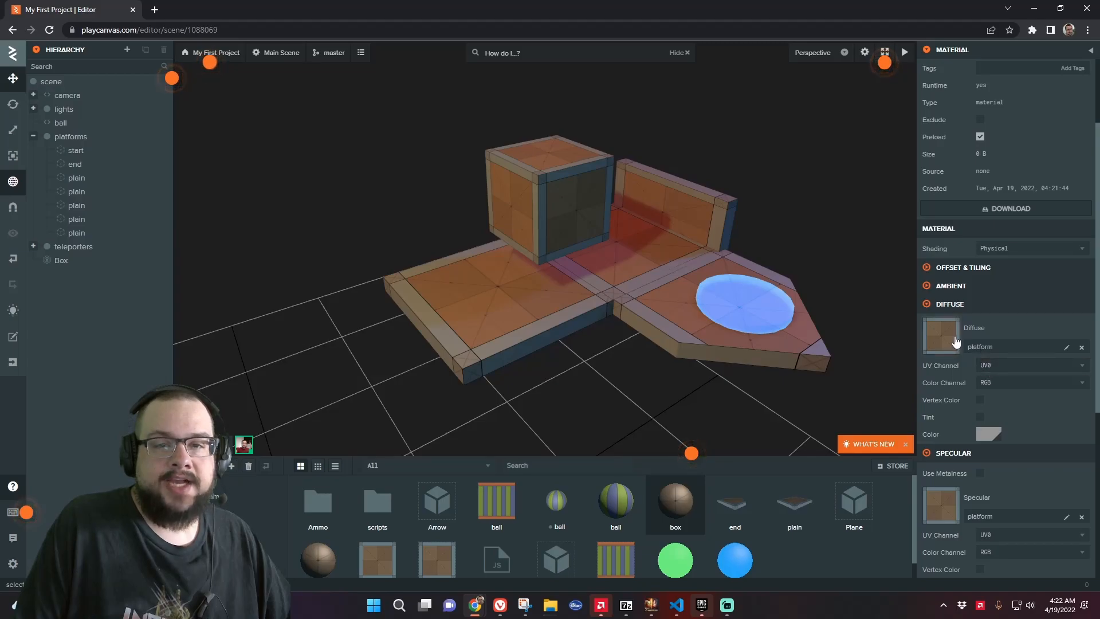
Set the box material's diffuse color to red FF0000
left_click(977, 441)
left_click(850, 474)
left_click_drag(883, 455, 897, 431)
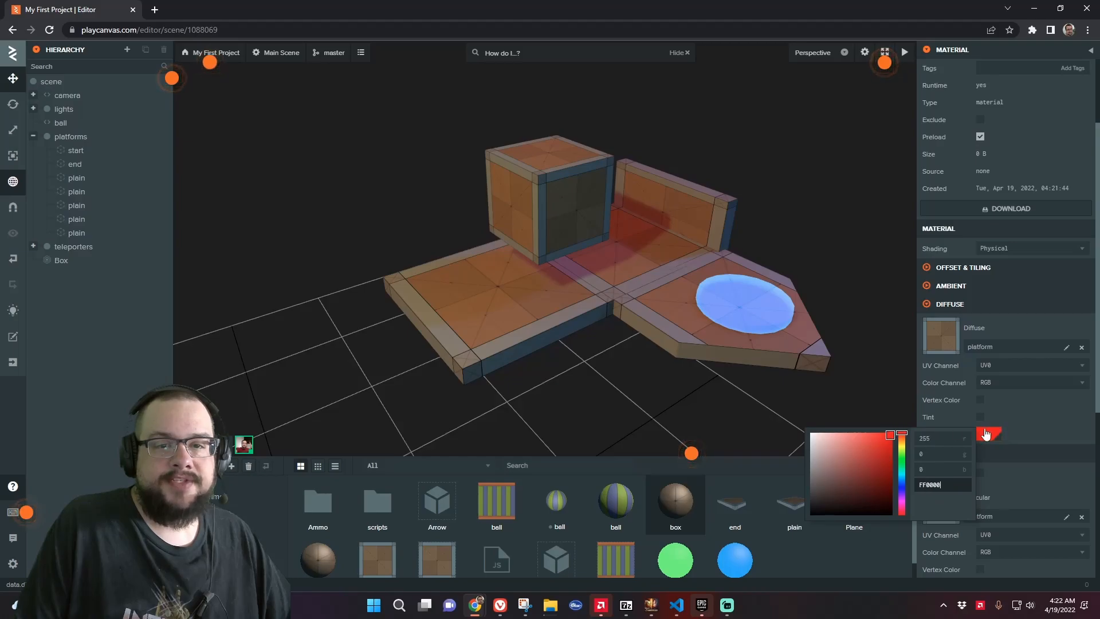
left_click(1034, 419)
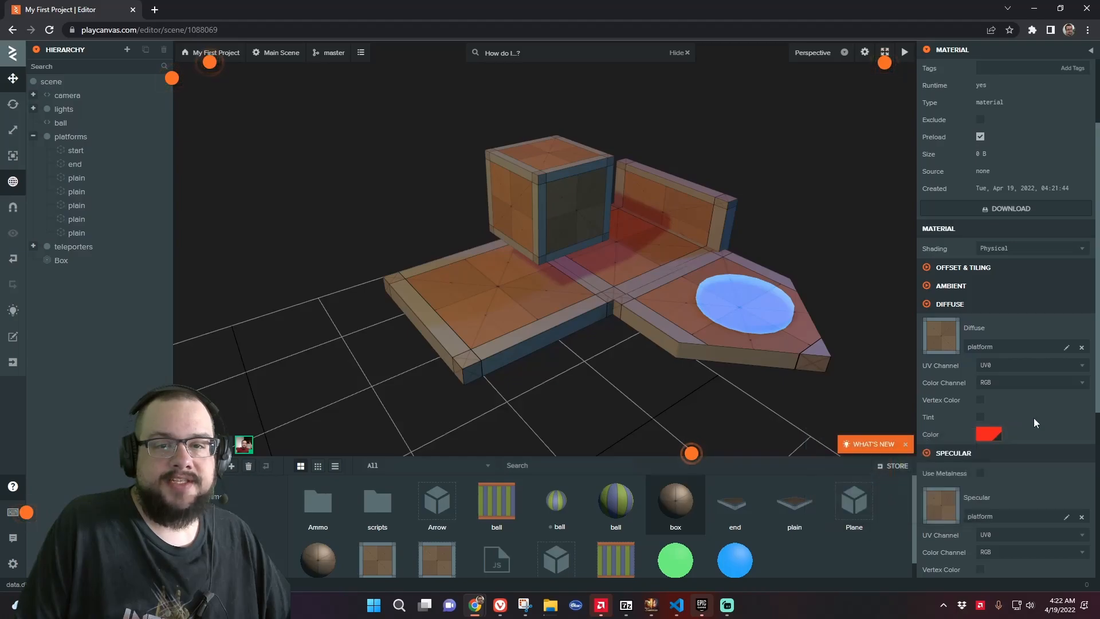
Remove the platform diffuse map from the box material and adjust the diffuse color
left_click(1081, 349)
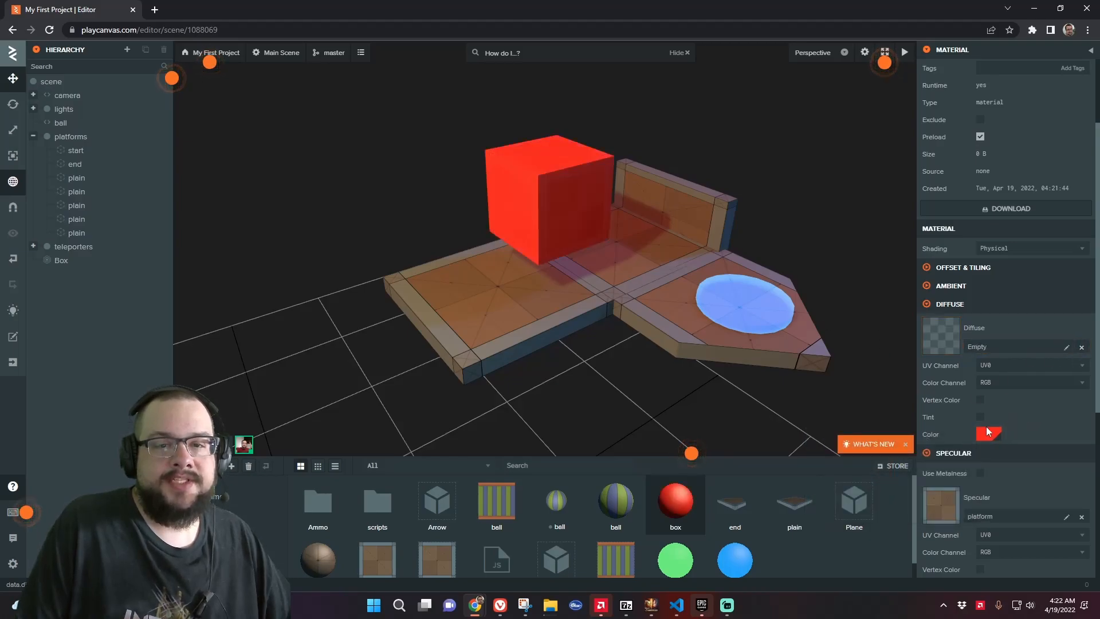
left_click(980, 432)
mouse_move(865, 446)
left_mouse_down()
mouse_move(870, 487)
mouse_move(822, 471)
mouse_move(870, 453)
mouse_move(882, 475)
mouse_move(862, 449)
mouse_move(834, 468)
mouse_move(864, 452)
left_mouse_up()
Reassign the platform texture as the box material's diffuse map
left_click(1066, 353)
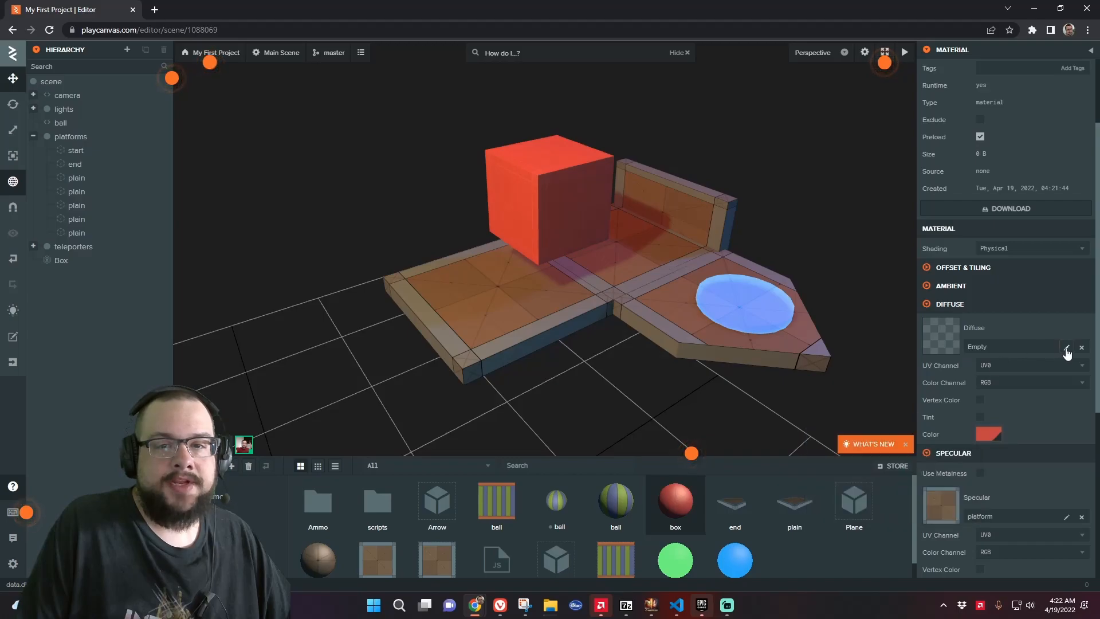
left_click(1067, 352)
left_click(385, 511)
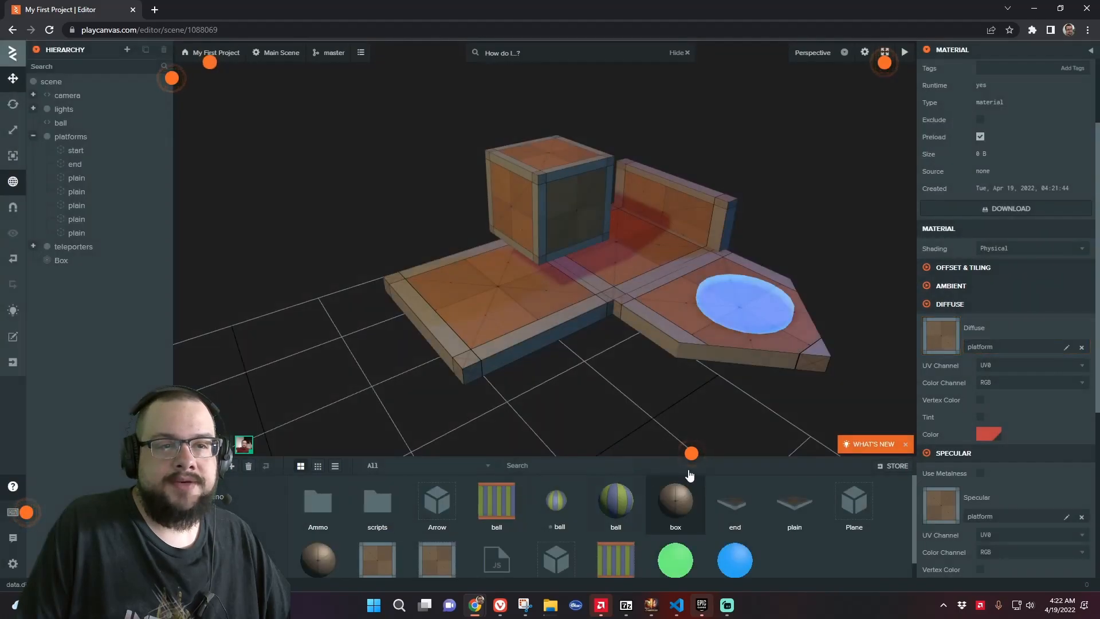
Enable diffuse Tint on the box material and set the color to 636363
left_click(980, 417)
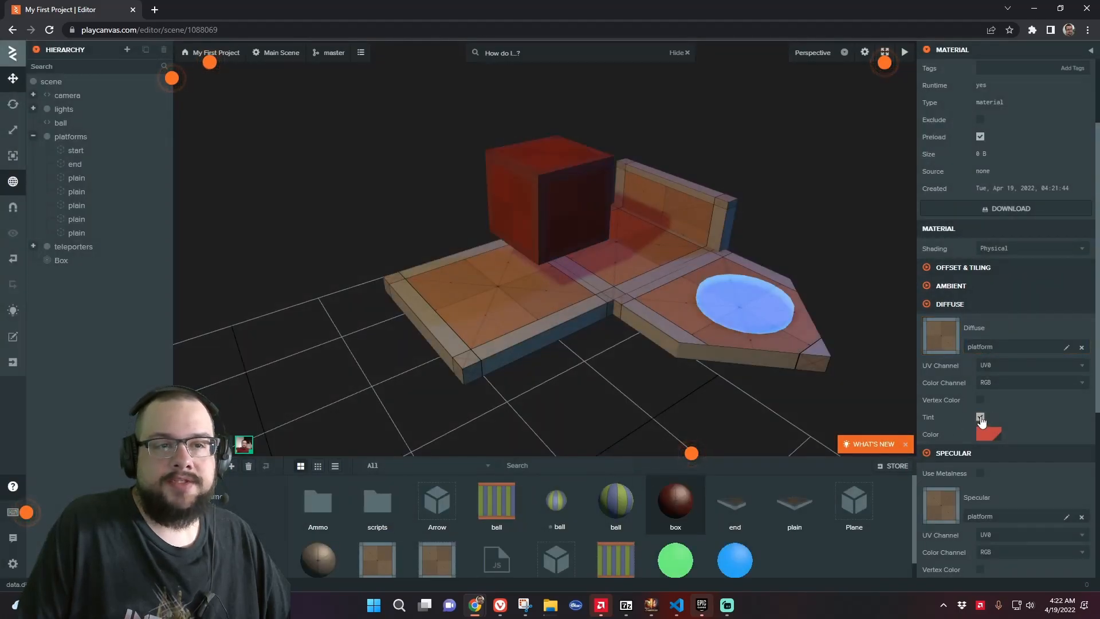
left_click(991, 437)
mouse_move(873, 456)
left_mouse_down()
mouse_move(886, 452)
mouse_move(854, 448)
mouse_move(811, 482)
left_mouse_up()
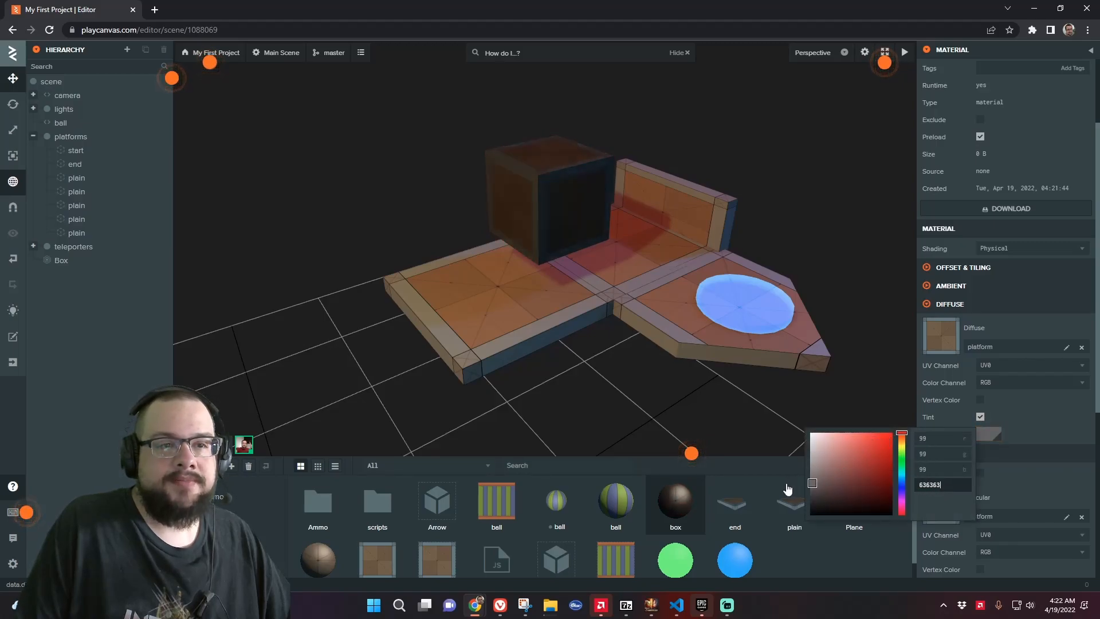
left_click(614, 358)
Set the box material's diffuse tint color to 5E5E5E
scroll(614, 358, "up", 3)
left_click_drag(614, 357, 725, 303)
mouse_move(654, 329)
left_mouse_down()
mouse_move(731, 279)
mouse_move(665, 322)
left_mouse_up()
scroll(665, 317, "down", 5)
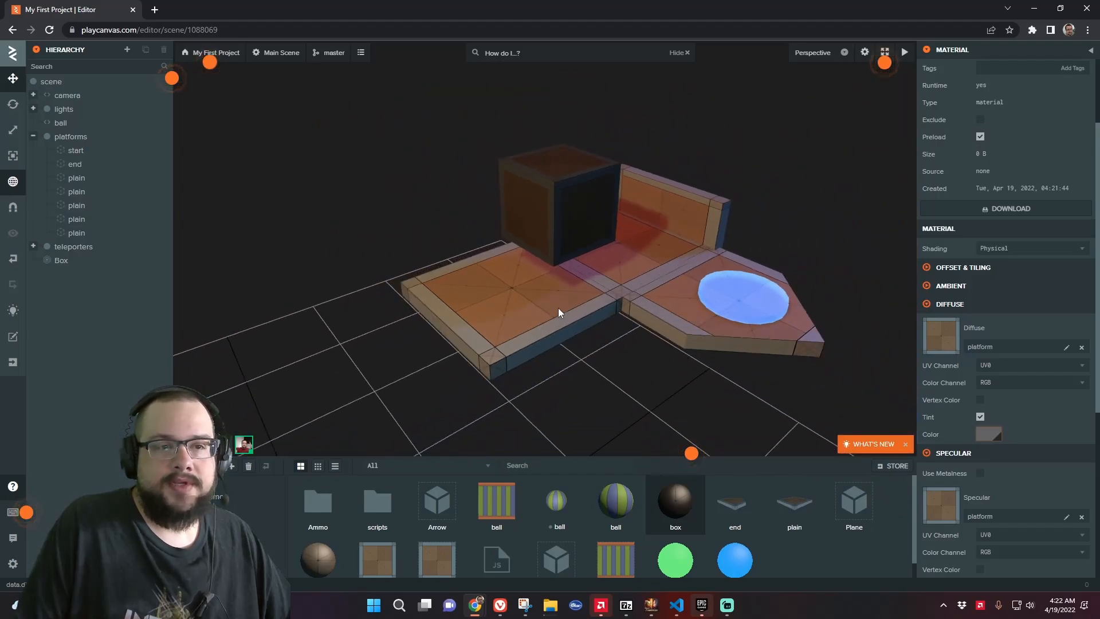
left_click(987, 436)
mouse_move(840, 472)
left_mouse_down()
mouse_move(835, 506)
mouse_move(794, 486)
left_mouse_up()
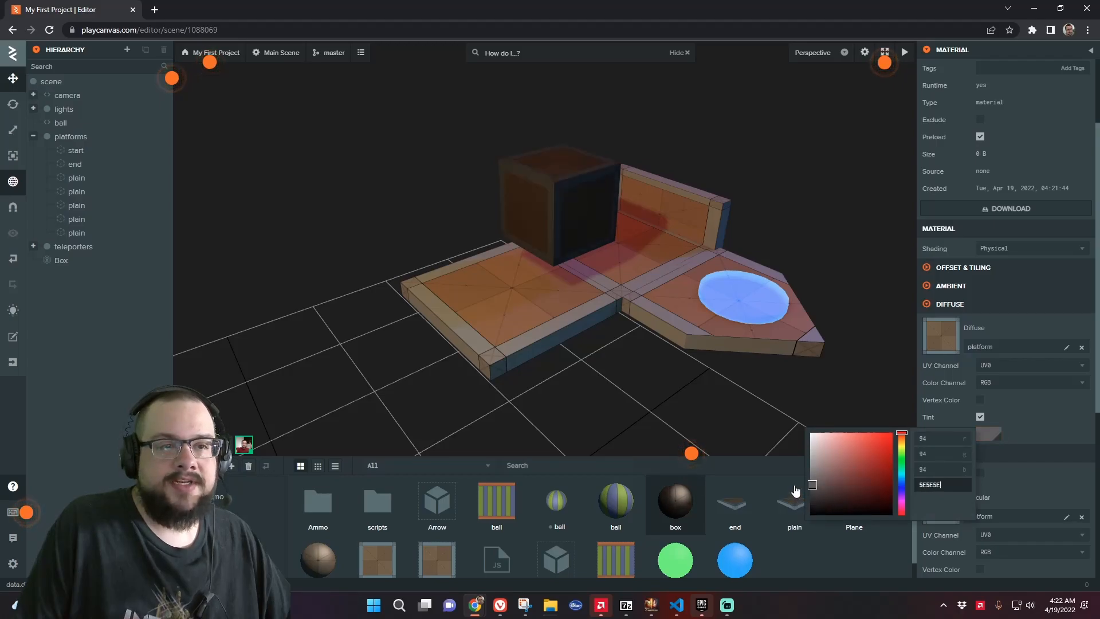
left_click(1017, 434)
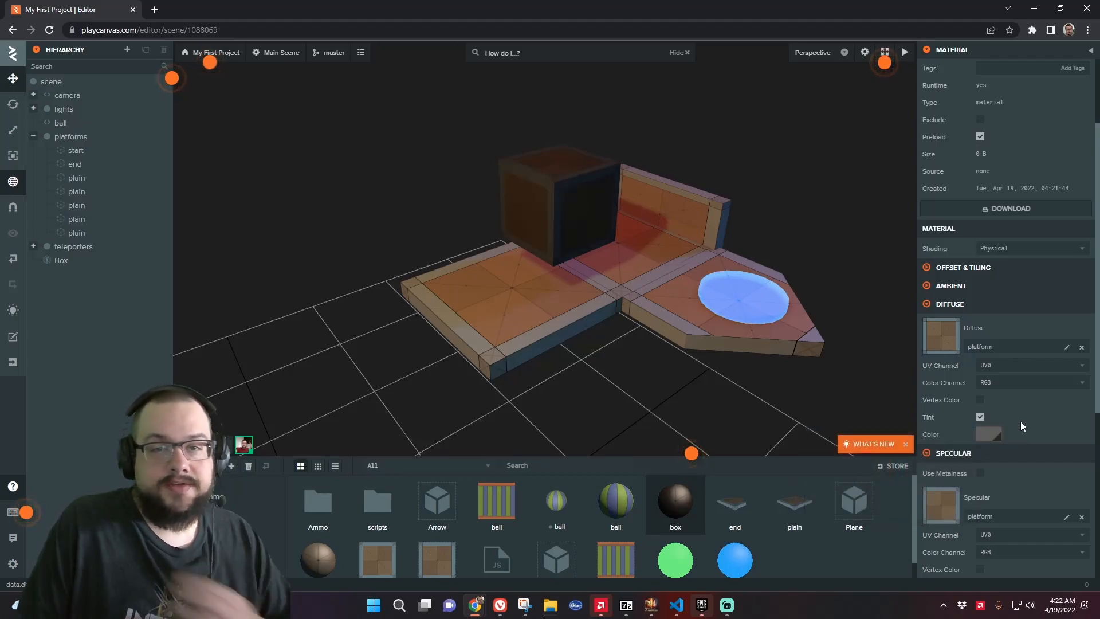
Enable Use Metalness on the box material and set both metalness and glossiness to 0
scroll(994, 458, "down", 2)
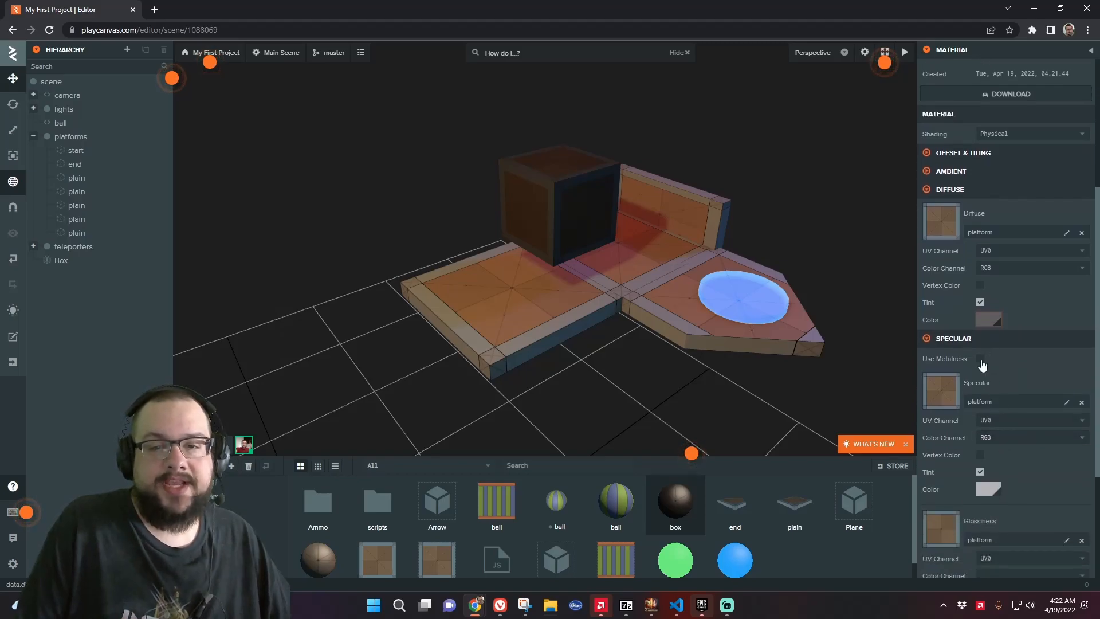
left_click(980, 359)
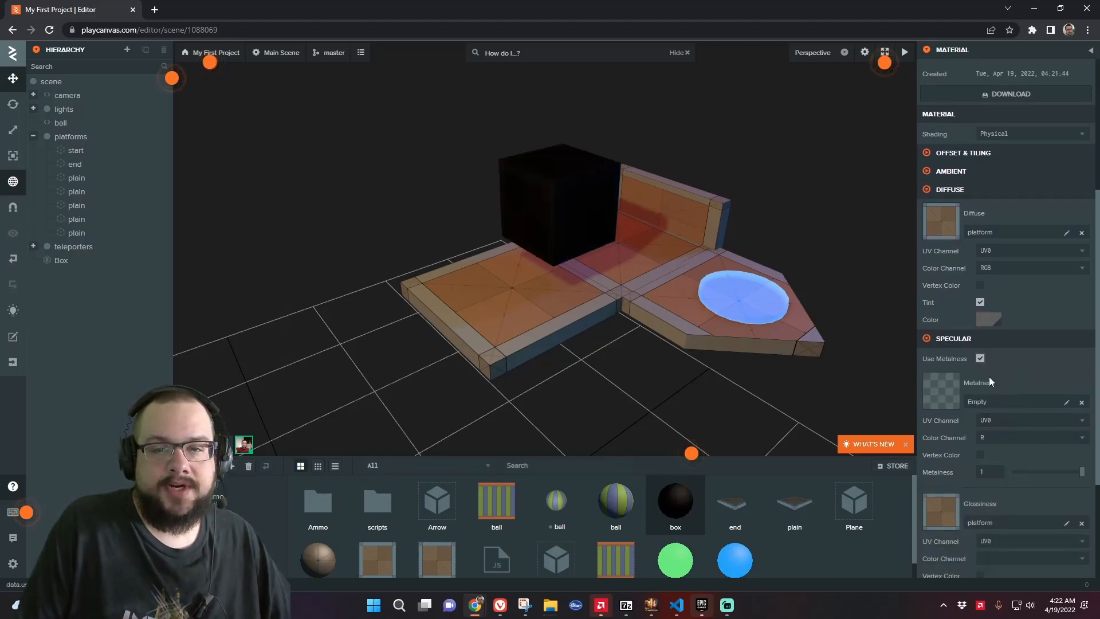
left_click_drag(1080, 471, 1042, 488)
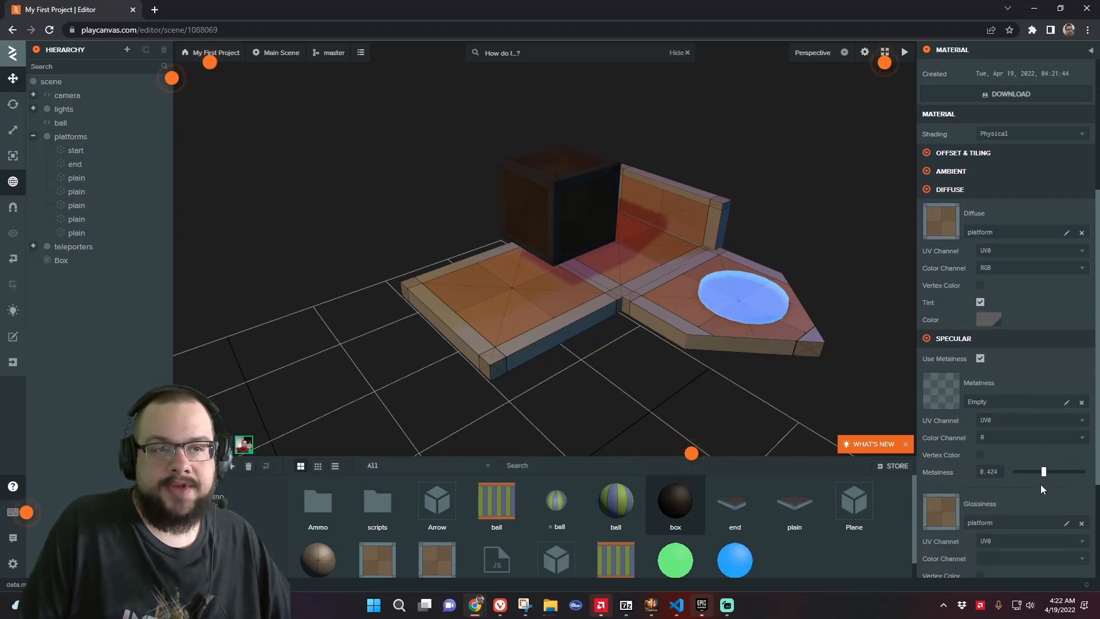
scroll(1010, 488, "down", 2)
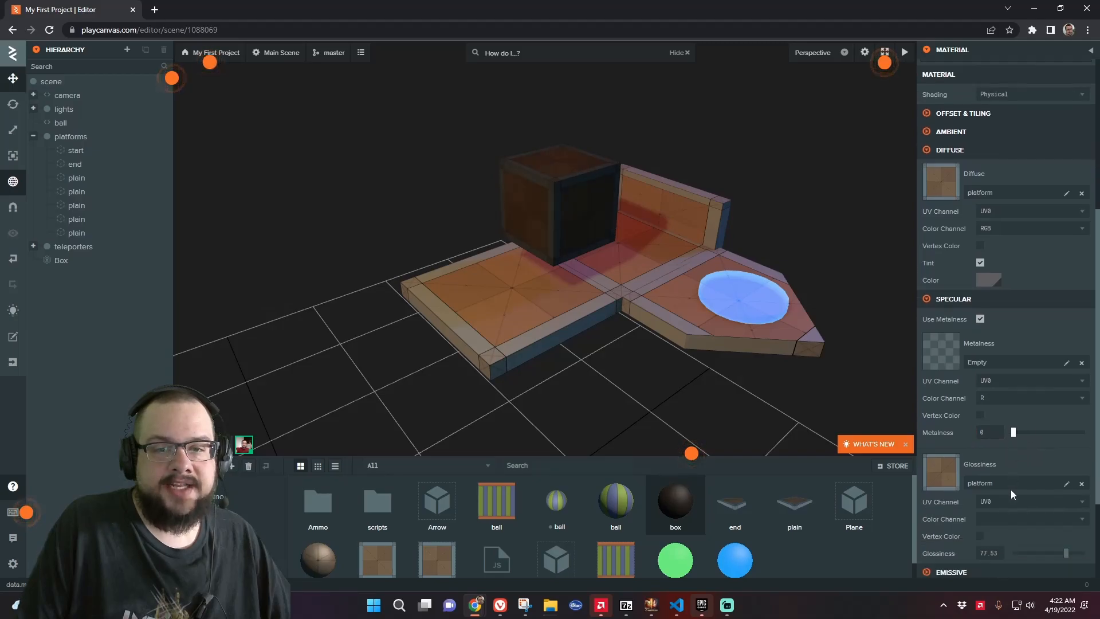
left_click_drag(1045, 488, 1012, 478)
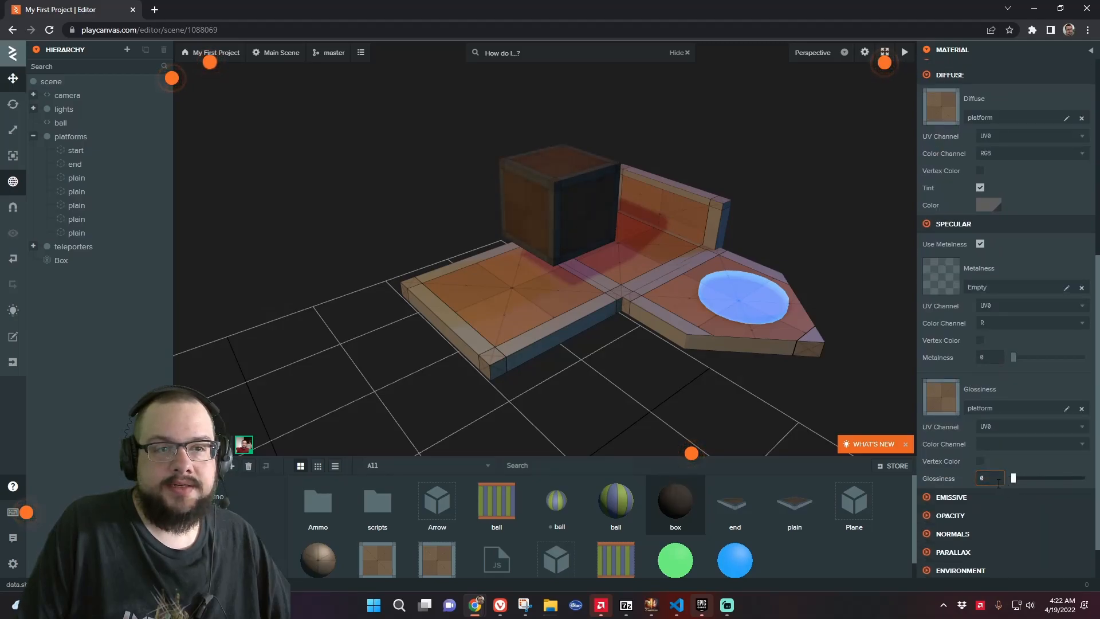
Try full metalness before returning it to 0, and set the box material's glossiness to 100
left_click_drag(1015, 358, 1084, 357)
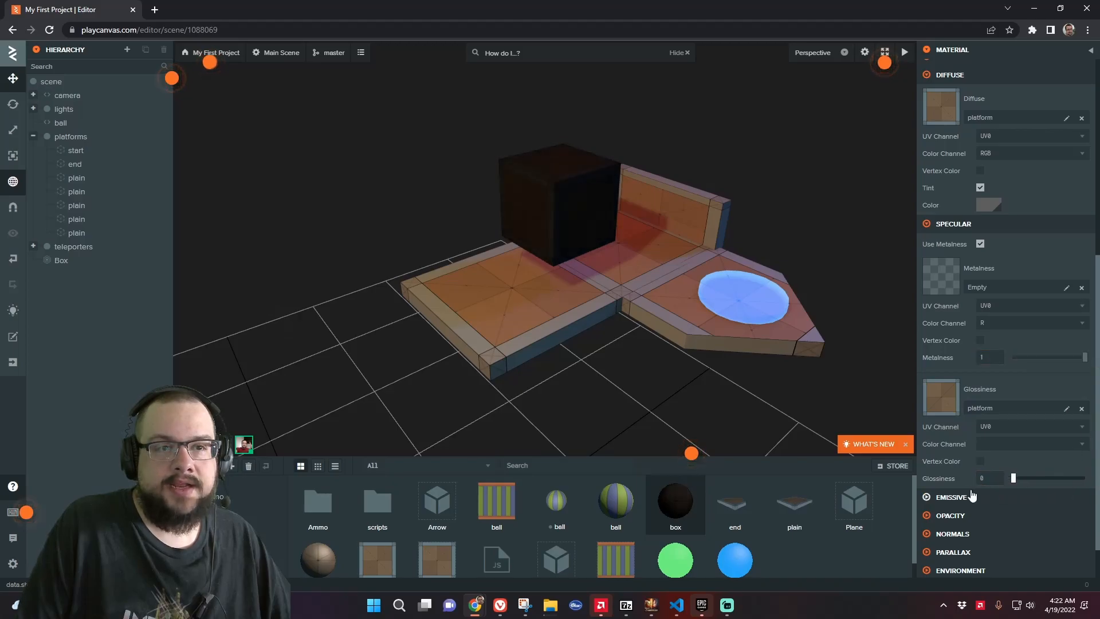
left_click_drag(1081, 357, 1013, 357)
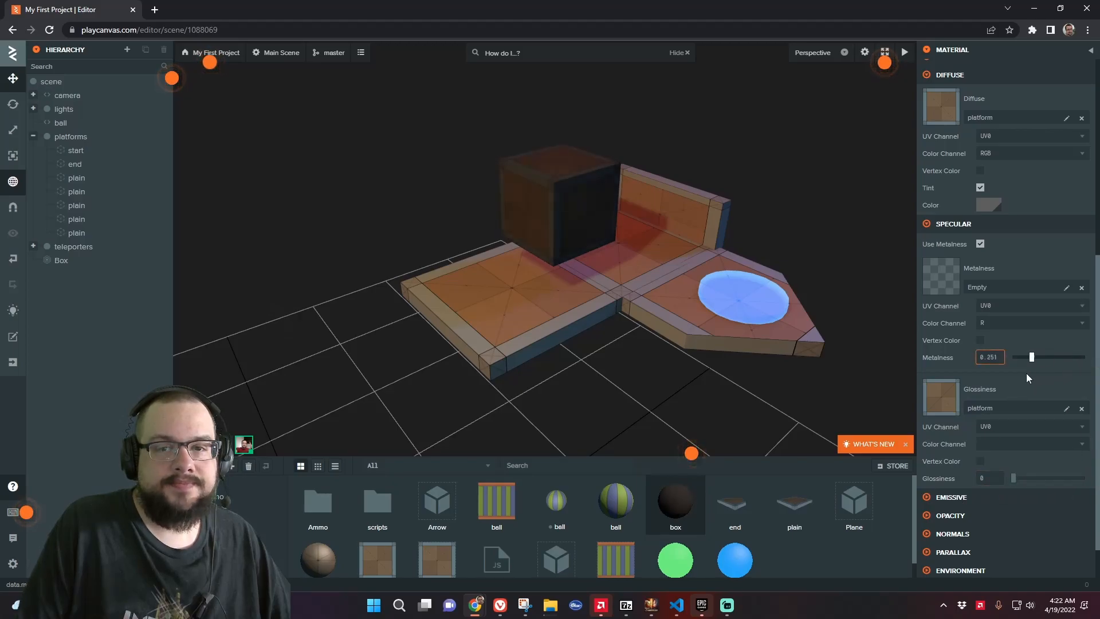
left_click_drag(1012, 478, 1084, 478)
scroll(714, 322, "up", 6)
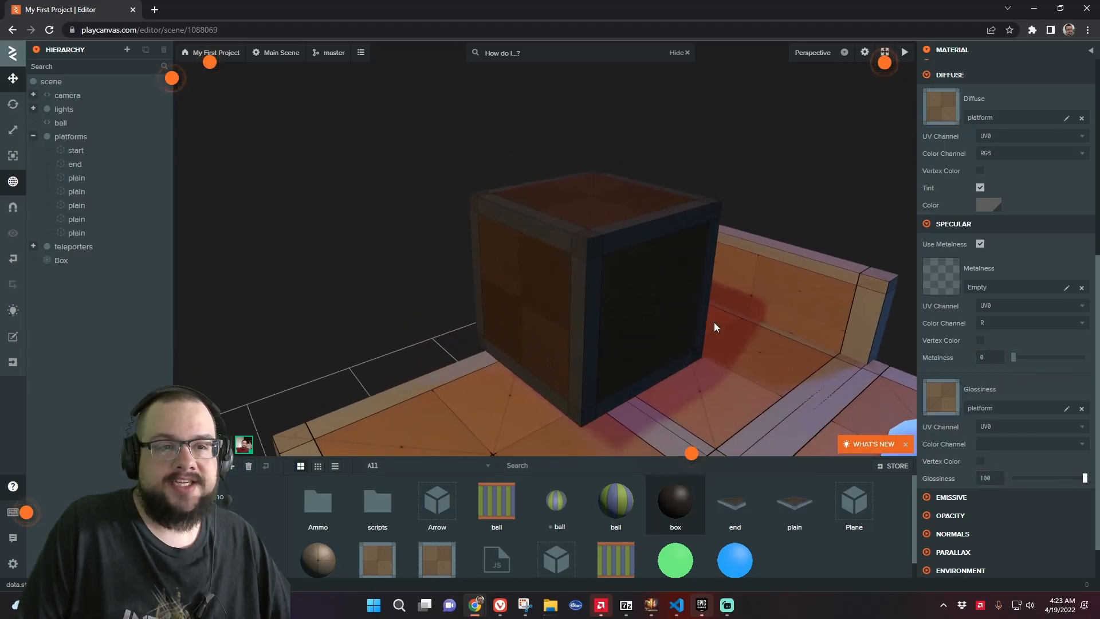
scroll(727, 326, "down", 2)
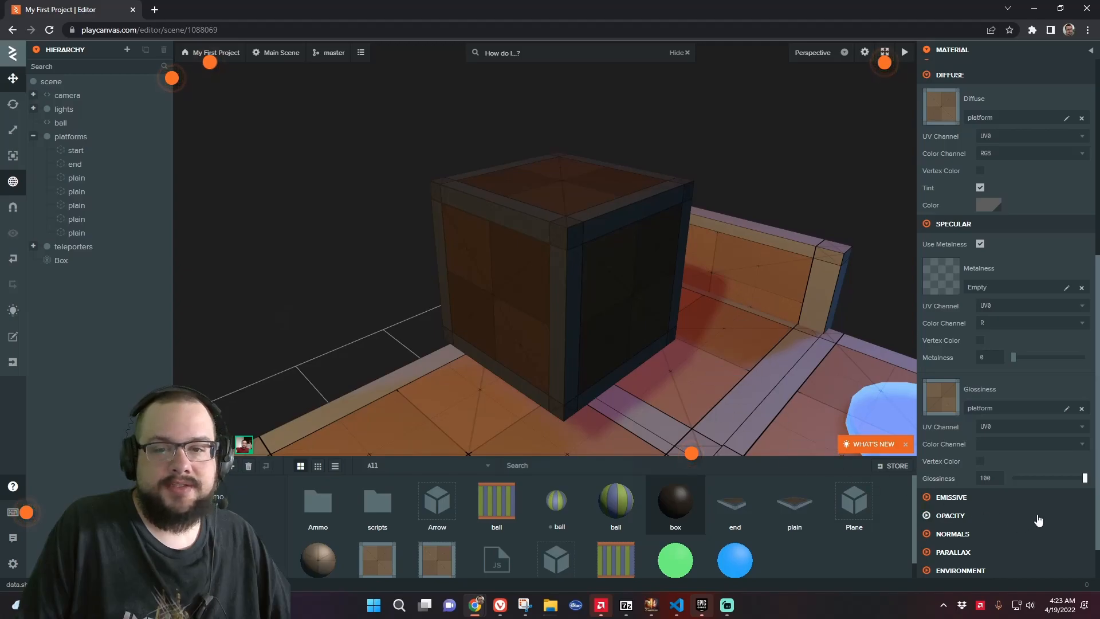
Collapse Specular, open the Emissive settings and pick a red emissive color
left_click(926, 225)
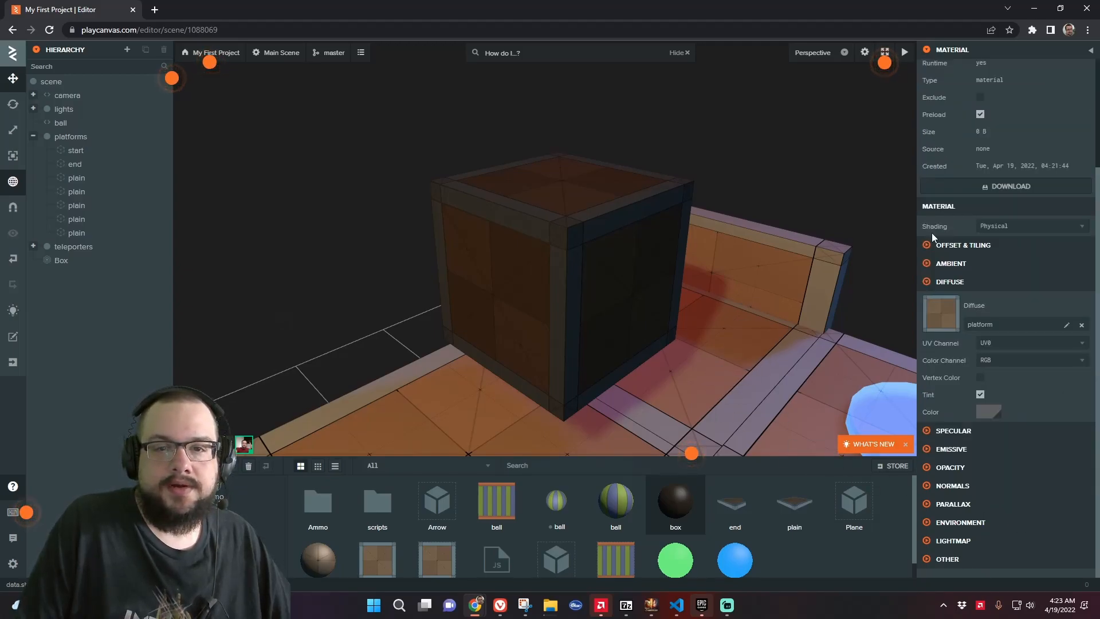
left_click(926, 450)
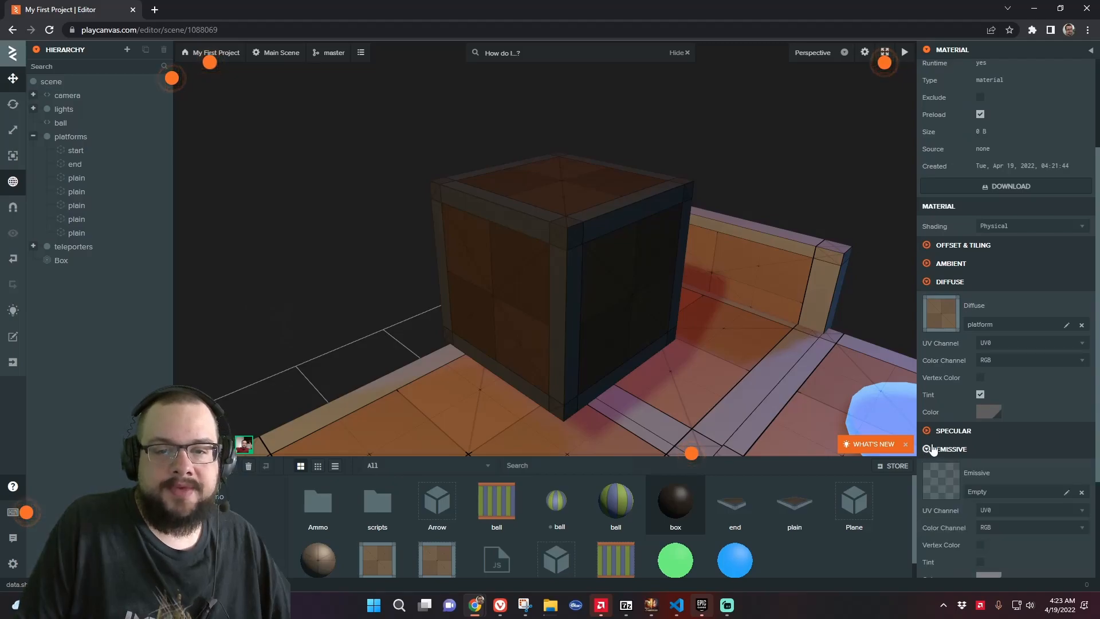
scroll(974, 436, "down", 3)
left_click(989, 435)
left_click(892, 431)
left_click(1053, 435)
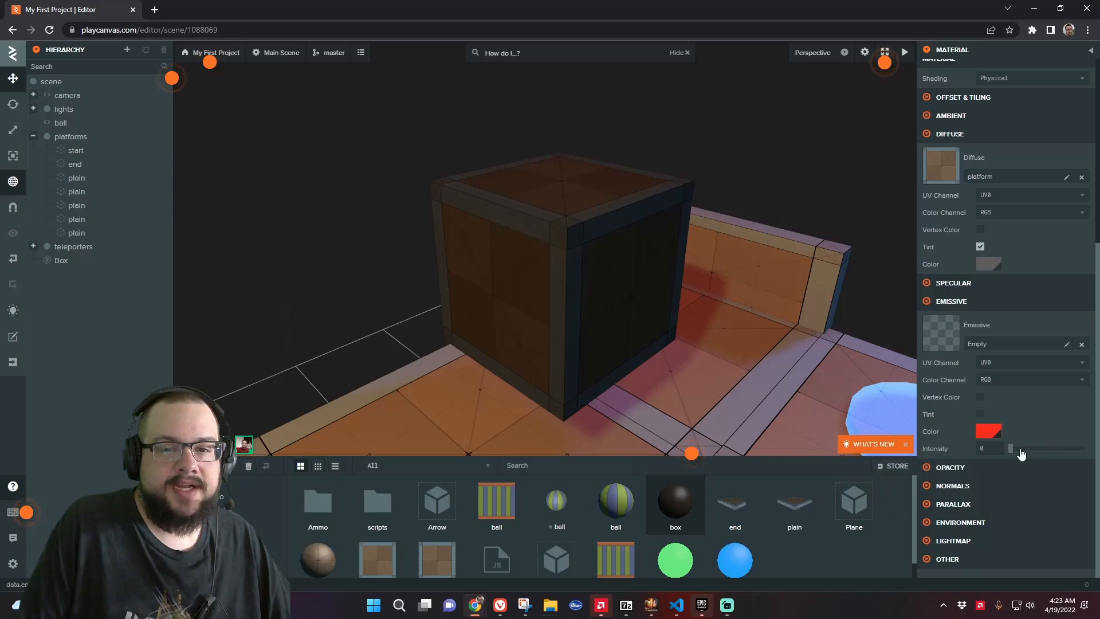
Try raising the box material's emissive intensity to 10 and 0.08, then drag it back to 0
left_click_drag(1010, 448, 1038, 446)
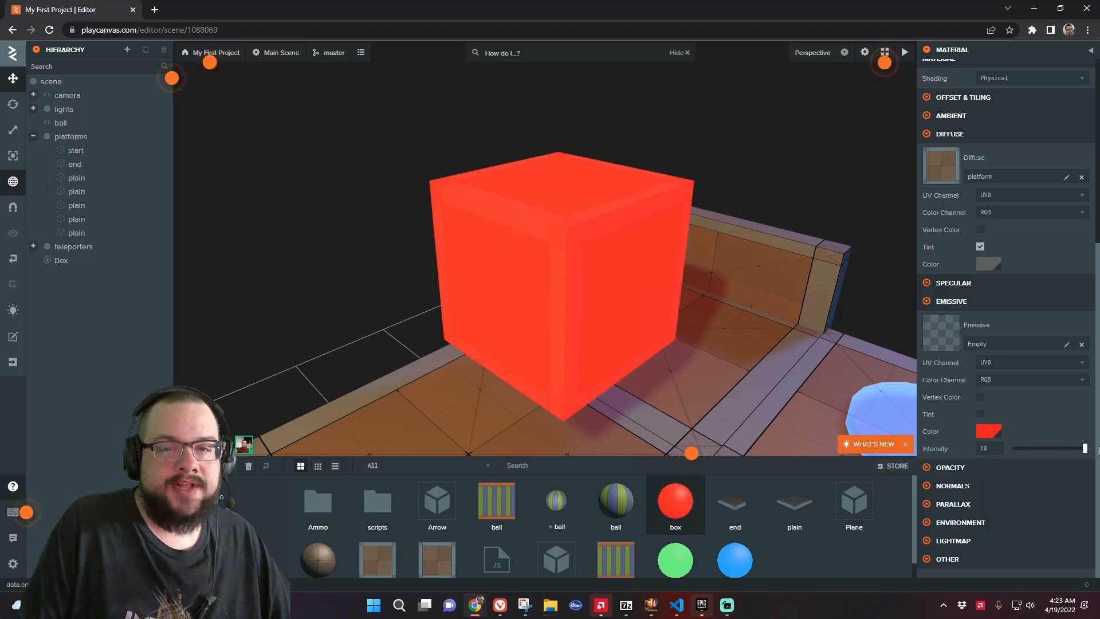
left_click(1013, 448)
left_click_drag(1013, 458, 1014, 458)
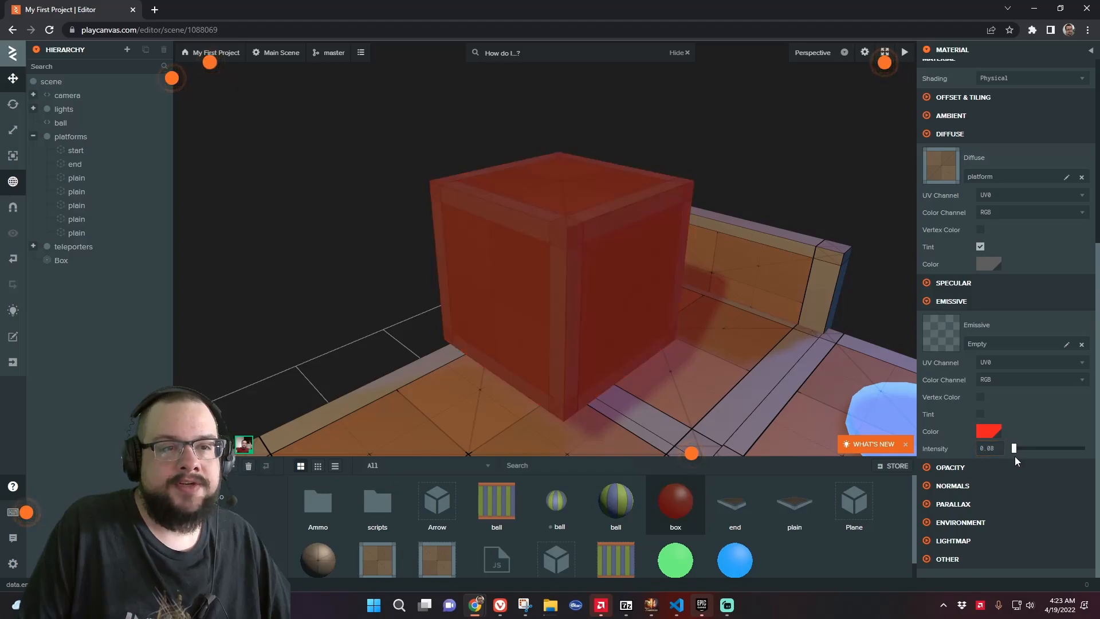
left_click_drag(843, 402, 660, 388)
scroll(659, 388, "down", 3)
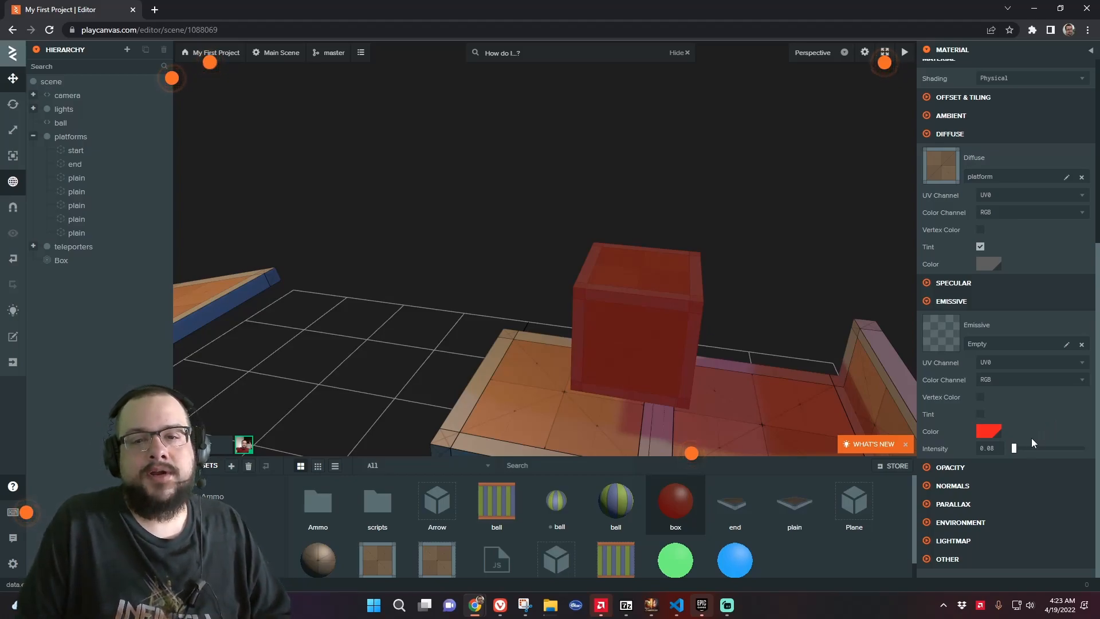
left_click_drag(1014, 447, 1012, 447)
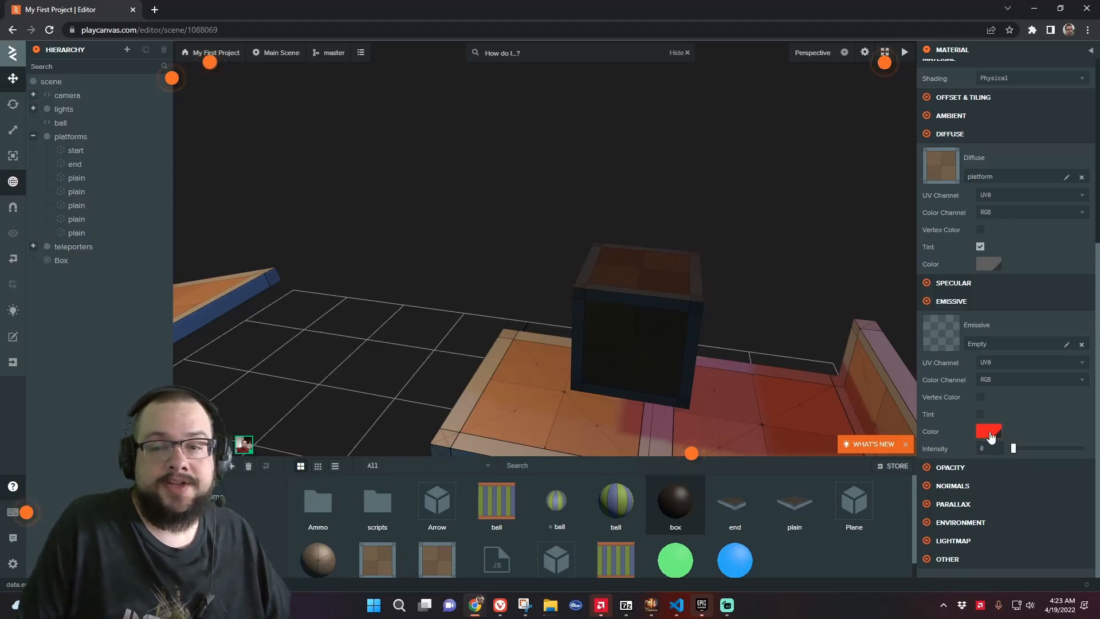
Open the Opacity settings and set the blend type to Alpha
left_click(925, 468)
scroll(970, 463, "down", 2)
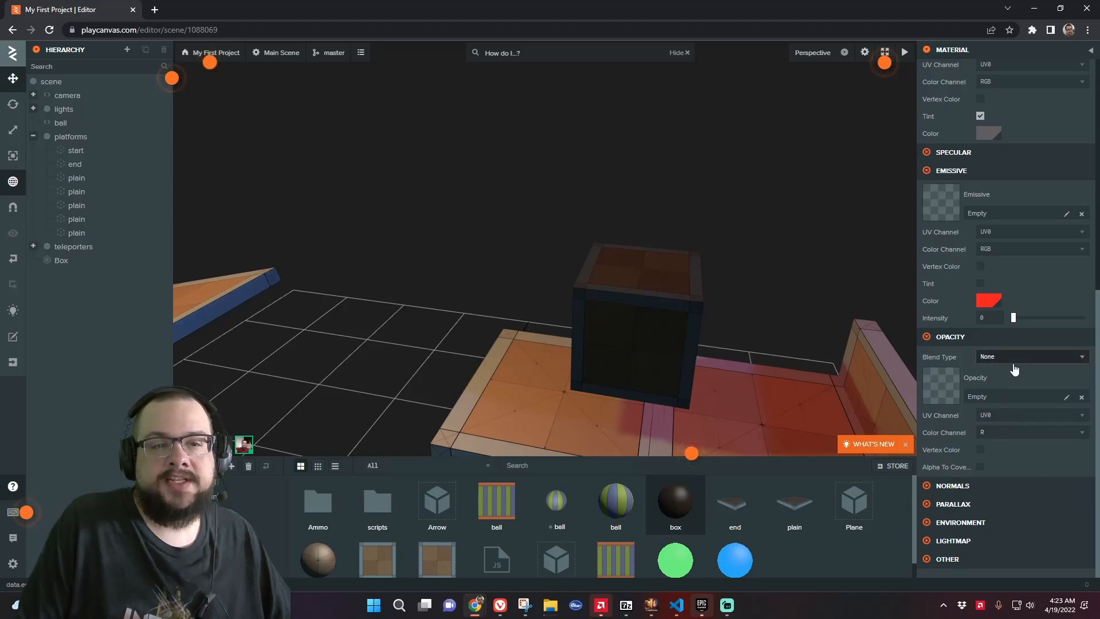
left_click_drag(792, 313, 879, 321)
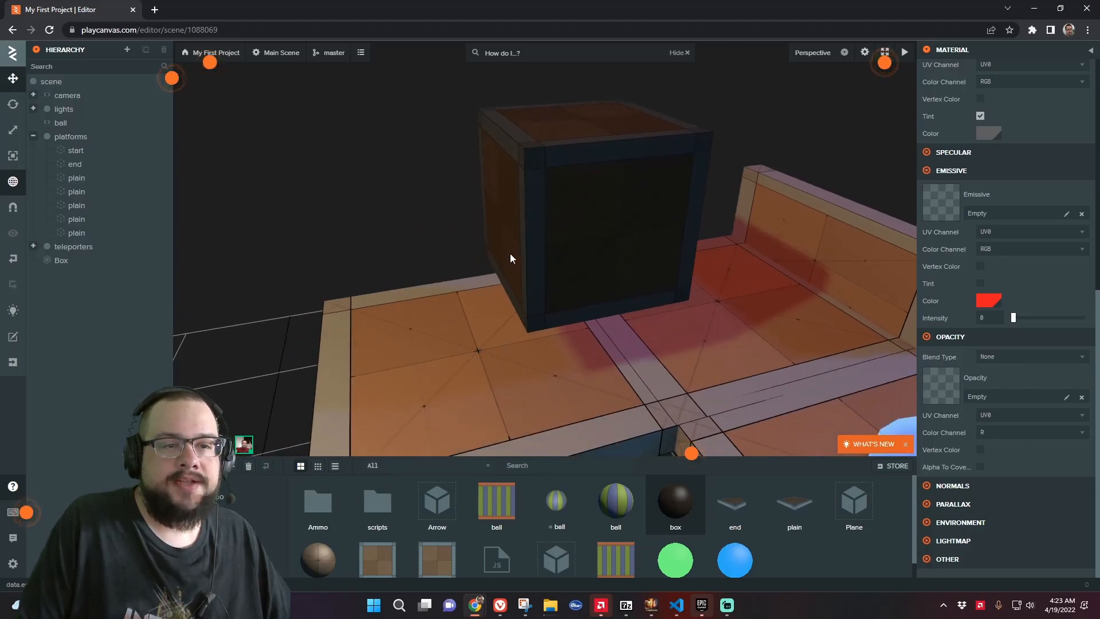
left_click(1012, 358)
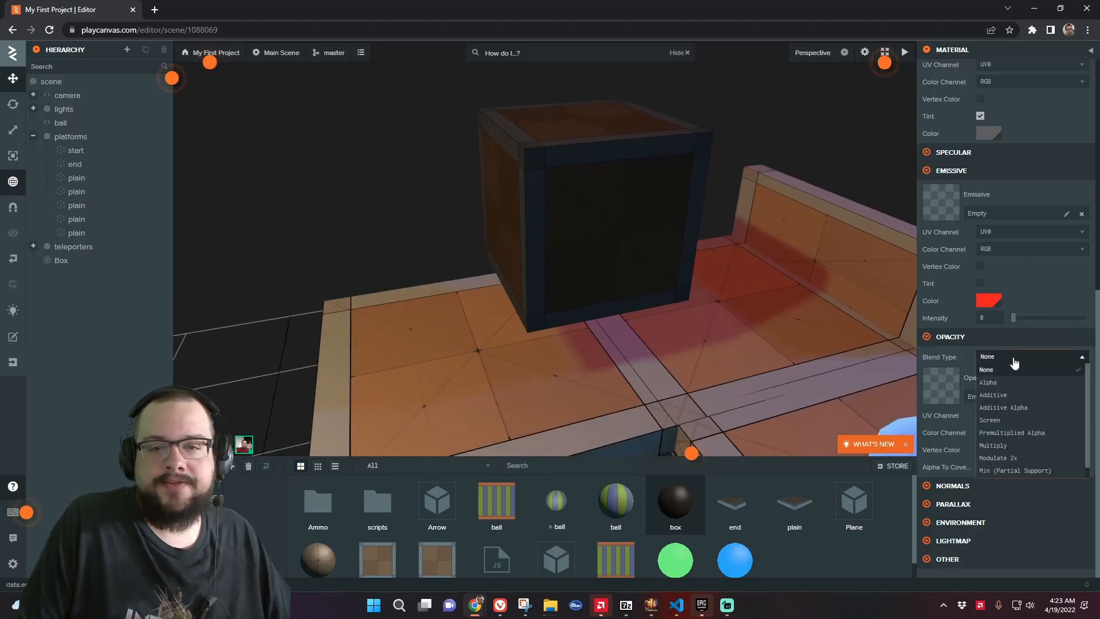
left_click(1006, 382)
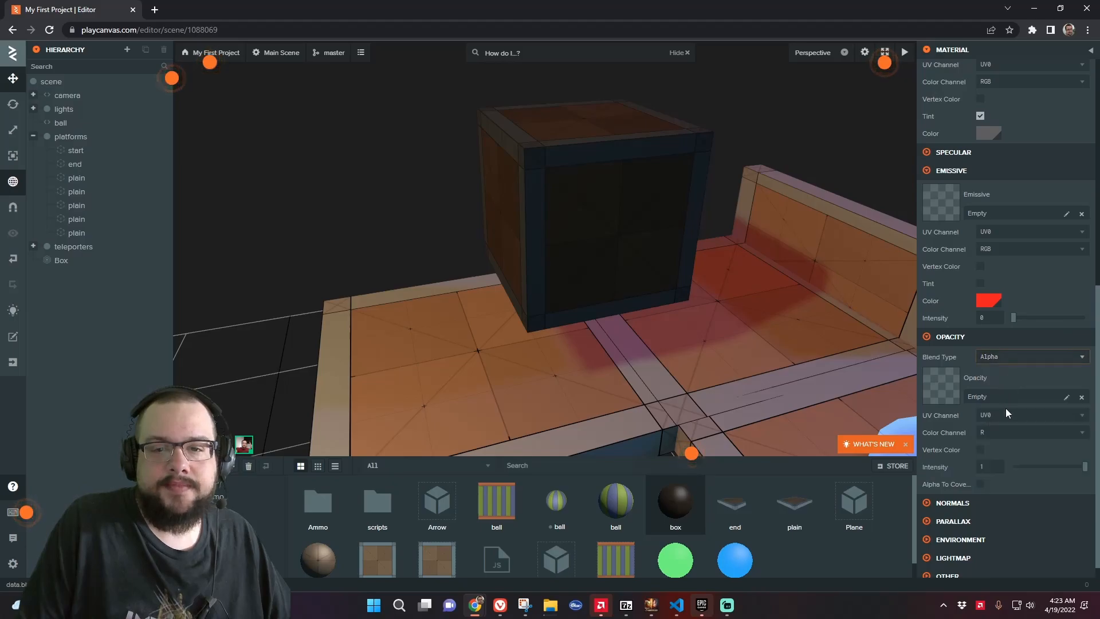
Try lowering the opacity intensity to about 0.48, then raise it back to 1
left_click_drag(1085, 465, 1036, 466)
left_click_drag(751, 308, 672, 287)
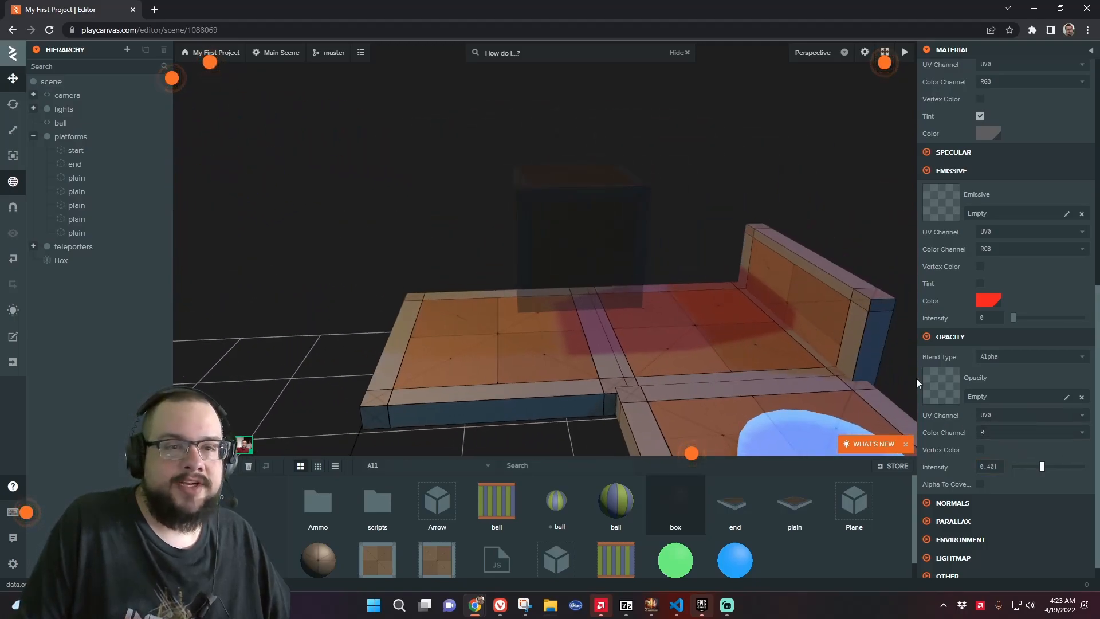
left_click_drag(1042, 467, 1086, 462)
scroll(1061, 448, "down", 1)
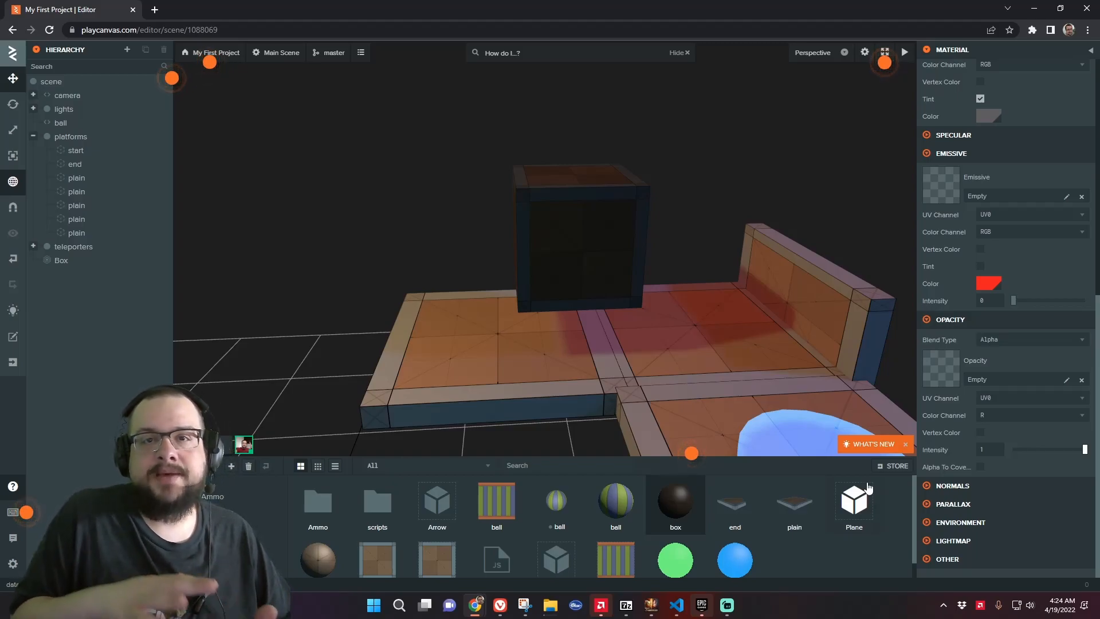
Open the Normals settings and scroll through the box material's sections
left_click(948, 485)
scroll(1002, 485, "down", 1)
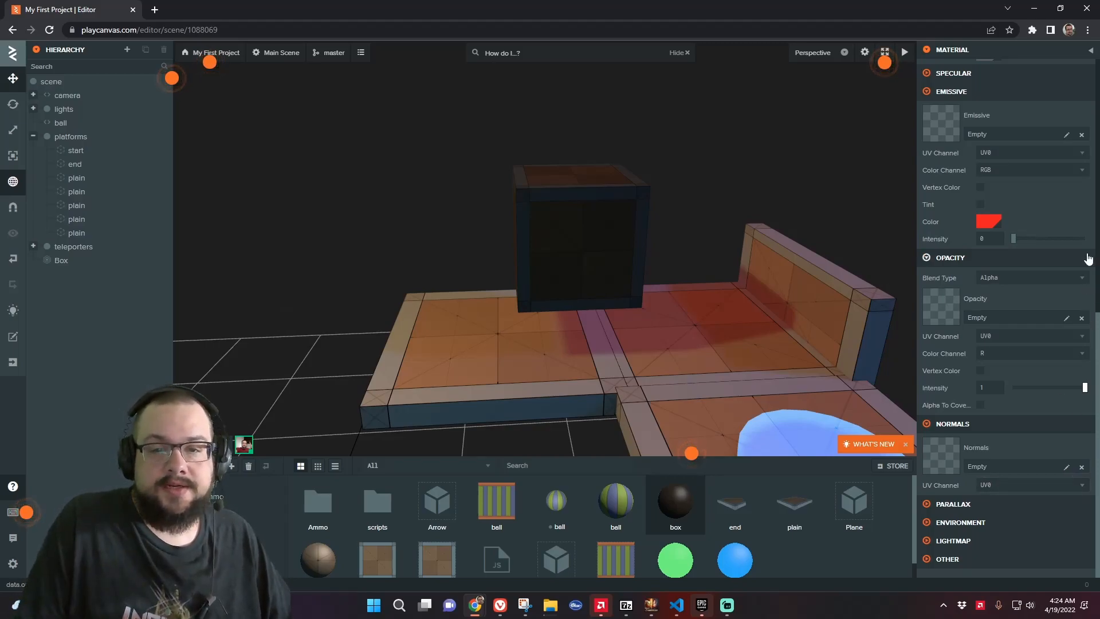
scroll(994, 338, "up", 4)
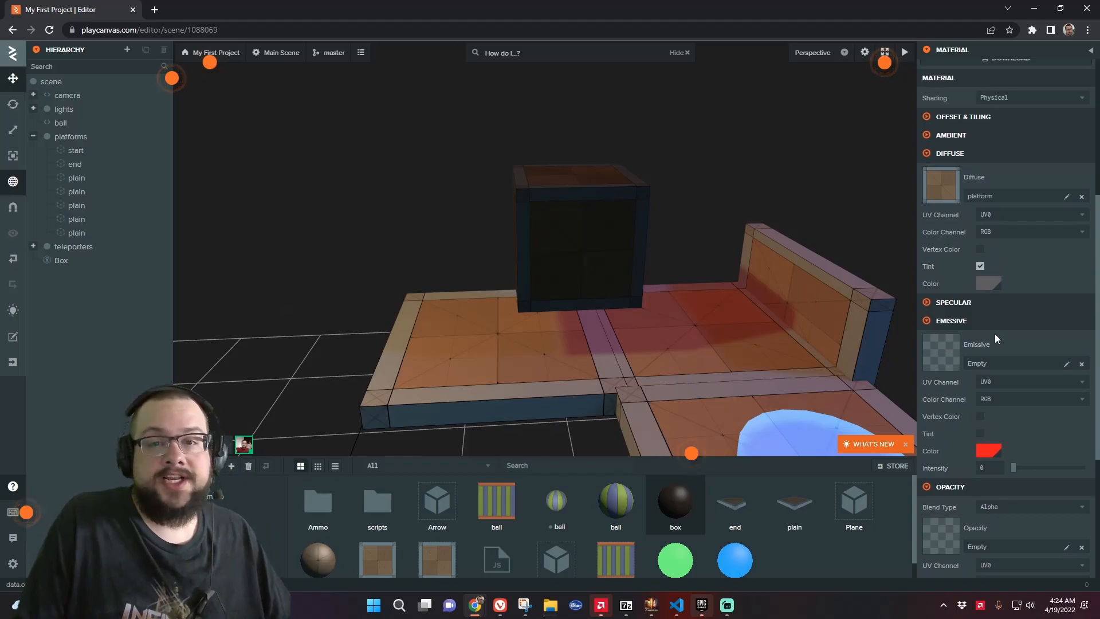
scroll(1016, 296, "up", 1)
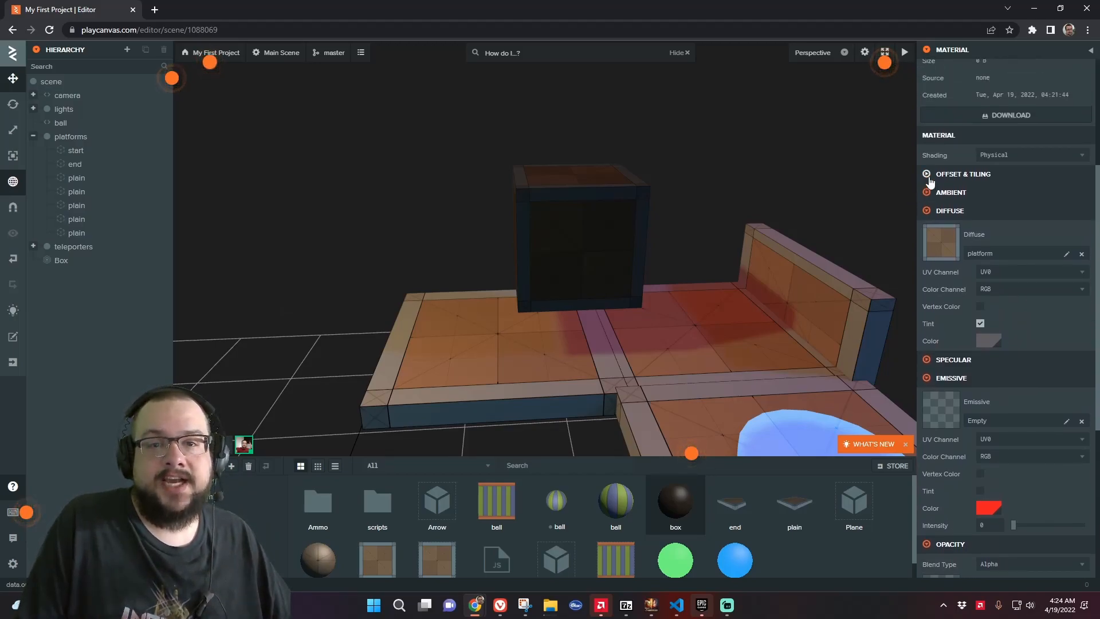
Open Offset & Tiling, drag the U offset, then enter 0 for it
left_click(930, 179)
scroll(733, 259, "up", 3)
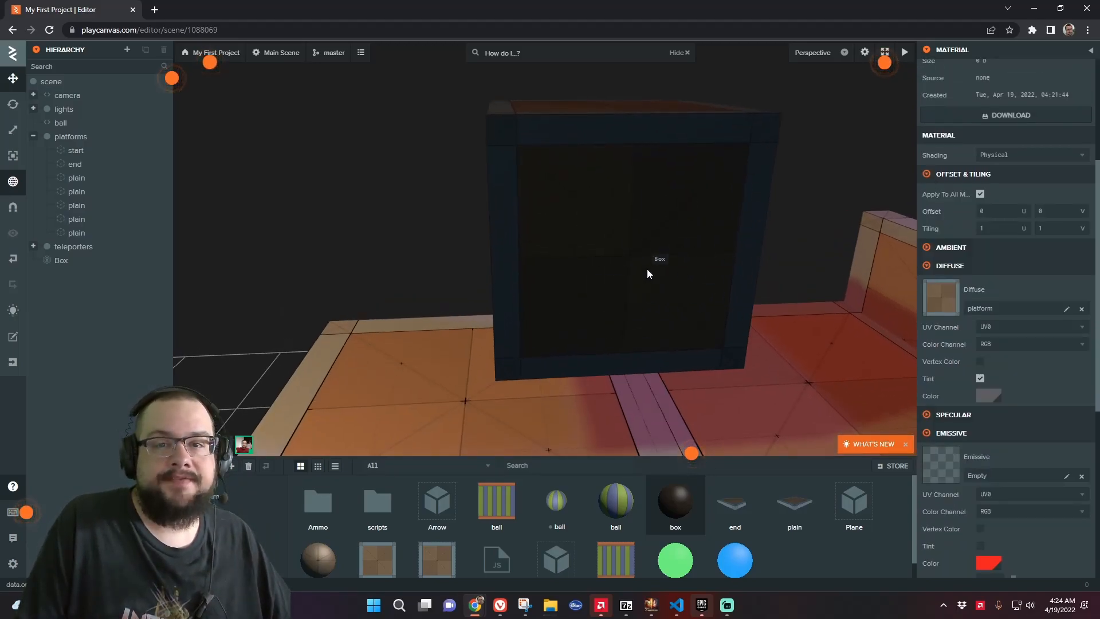
left_click_drag(1024, 212, 1022, 211)
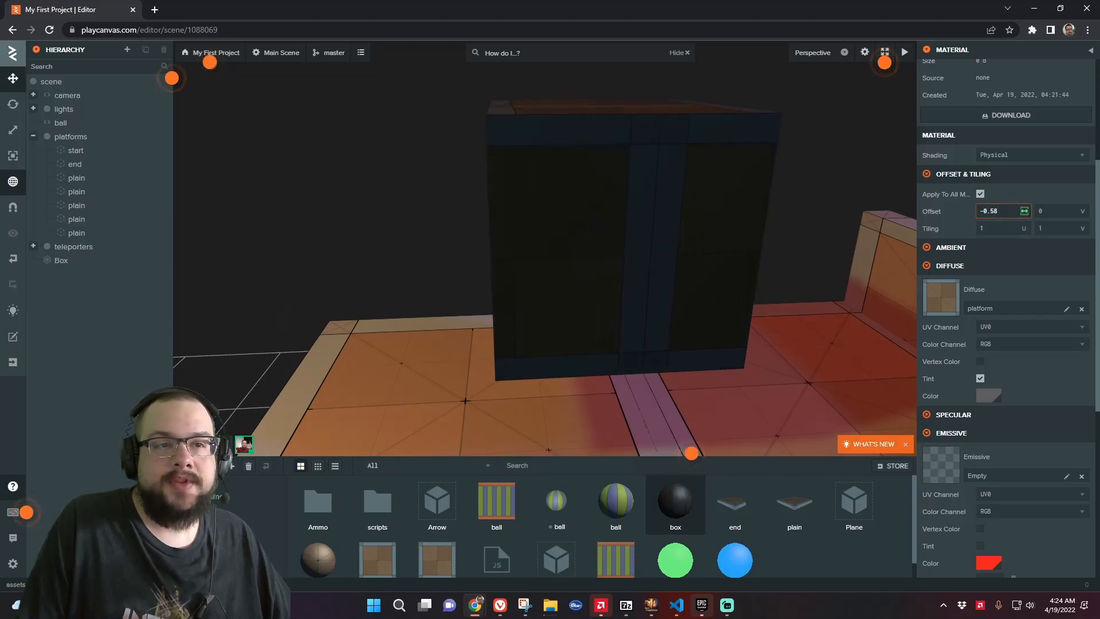
left_click_drag(685, 285, 710, 265)
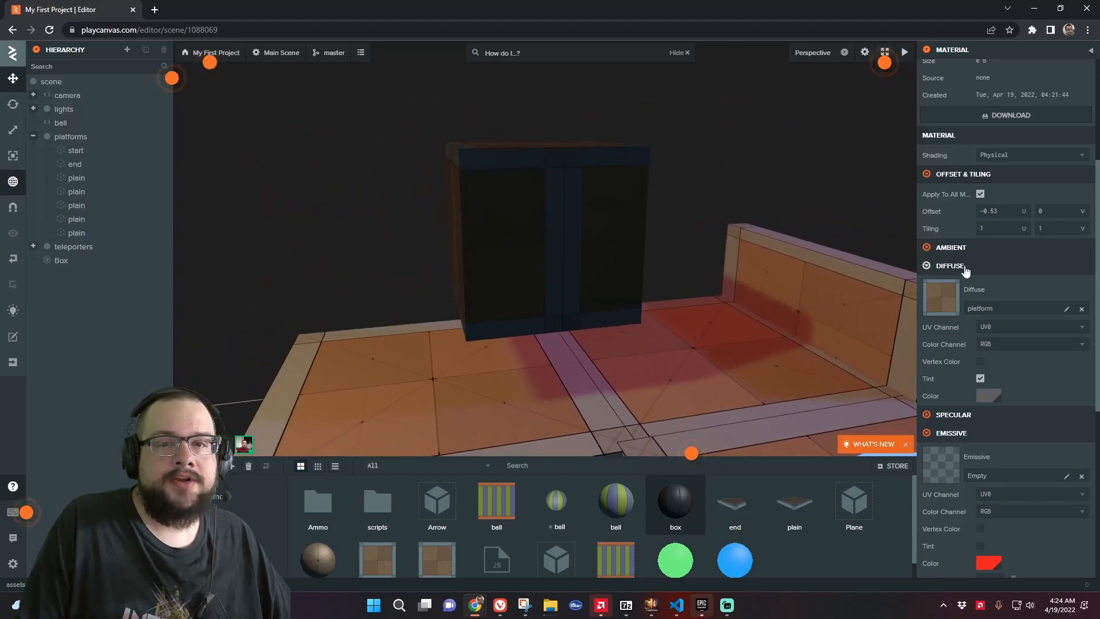
left_click_drag(1025, 211, 942, 210)
type("0")
Drag the V and U offsets to about -0.56 and -0.49 and fly around the box to inspect it
left_click(1064, 208)
left_click_drag(1082, 211, 1063, 211)
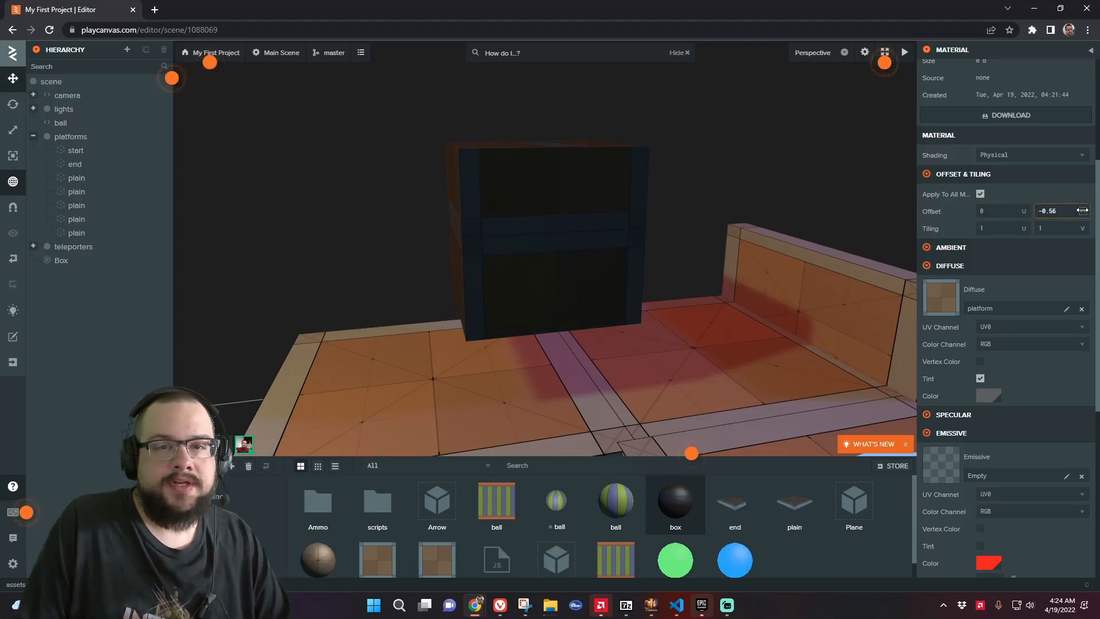
left_click_drag(1020, 212, 1012, 212)
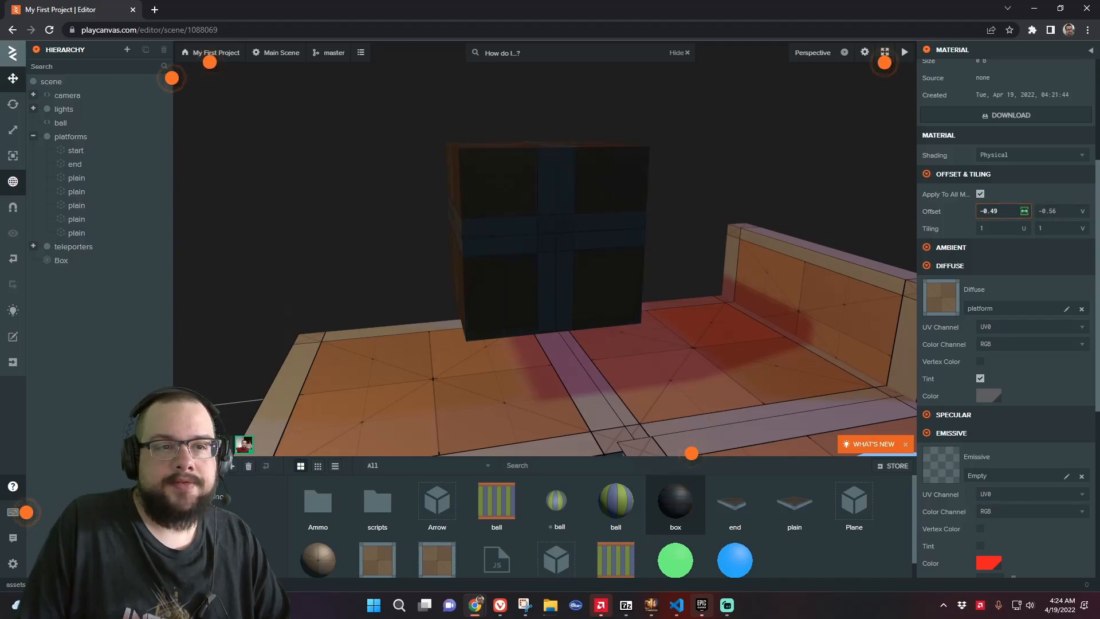
key("a")
right_click_drag(638, 243, 714, 235)
key("w")
key("s")
key("d")
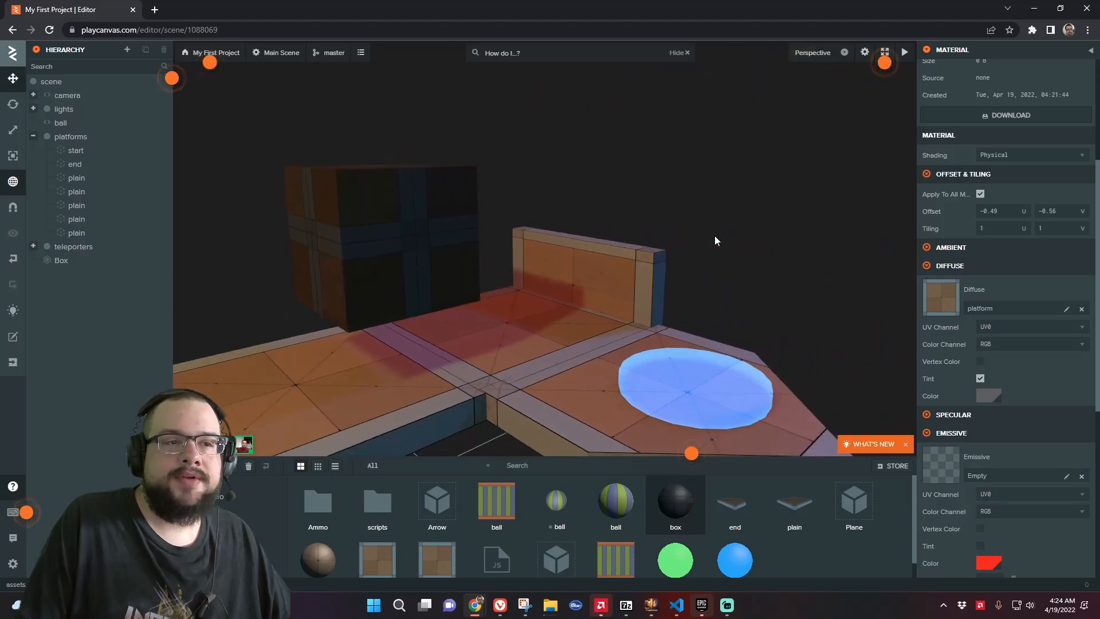
Set both the U and V texture offsets to -0.5
left_click(1011, 211)
key("BackSpace")
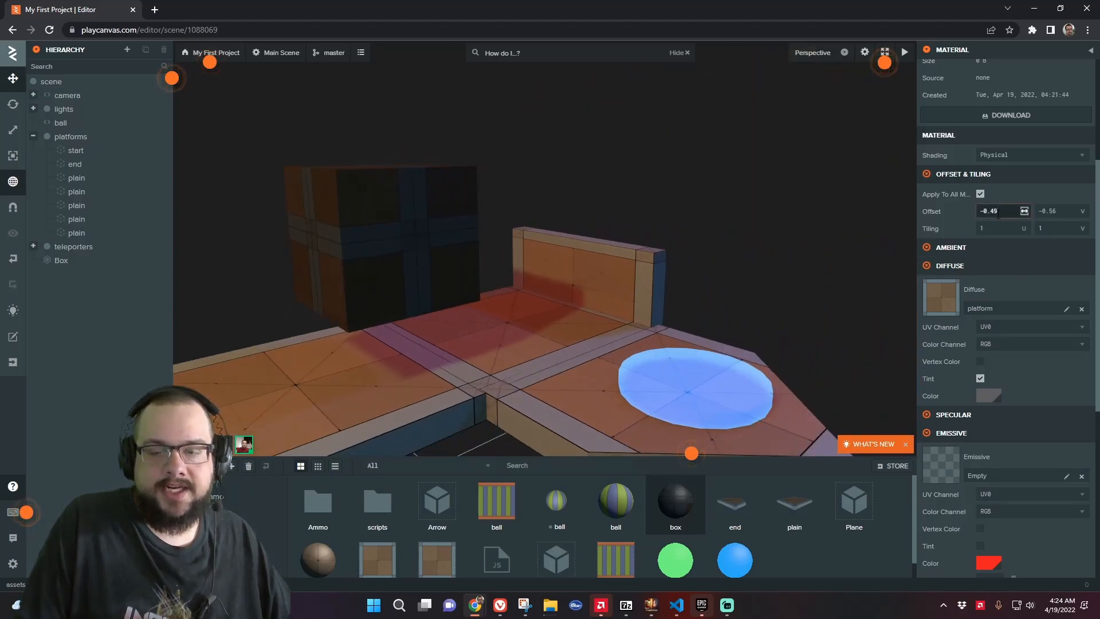
type("5")
left_click(1064, 217)
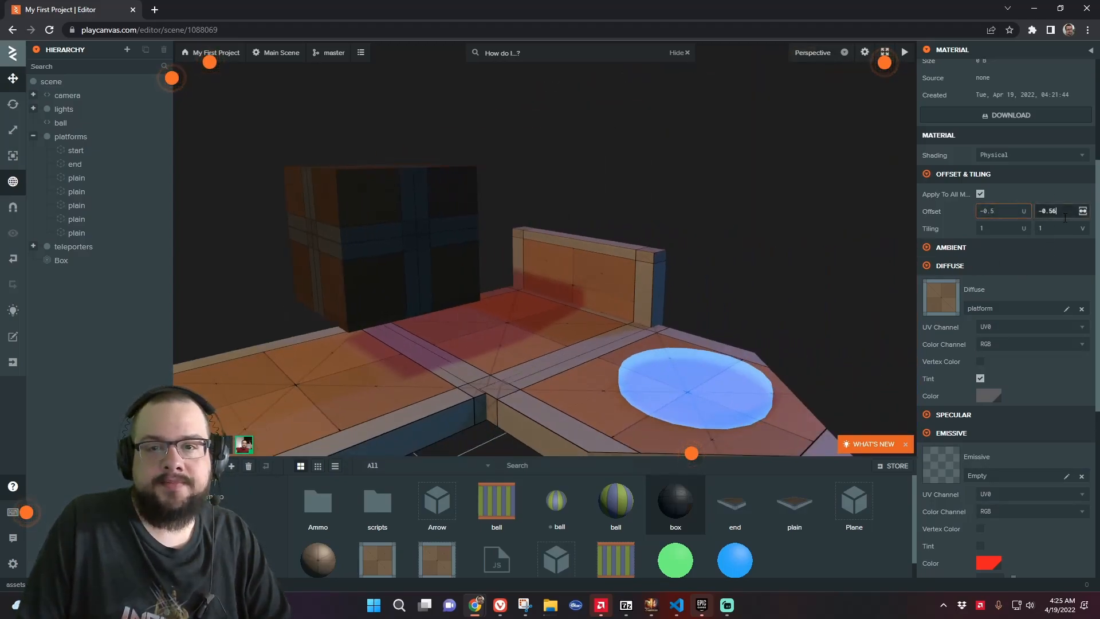
key("Return")
Drag the U tiling value, then set the box material's texture tiling to -2 U and 2 V
right_click_drag(524, 301, 507, 260)
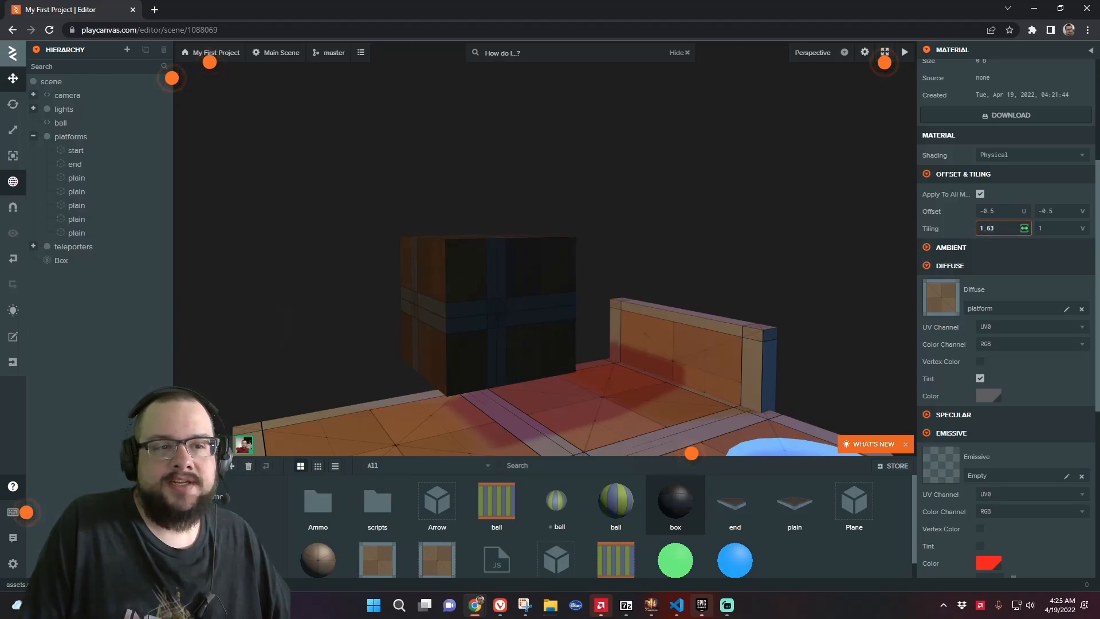
mouse_move(1024, 228)
left_mouse_down()
mouse_move(1078, 228)
mouse_move(1027, 228)
left_mouse_up()
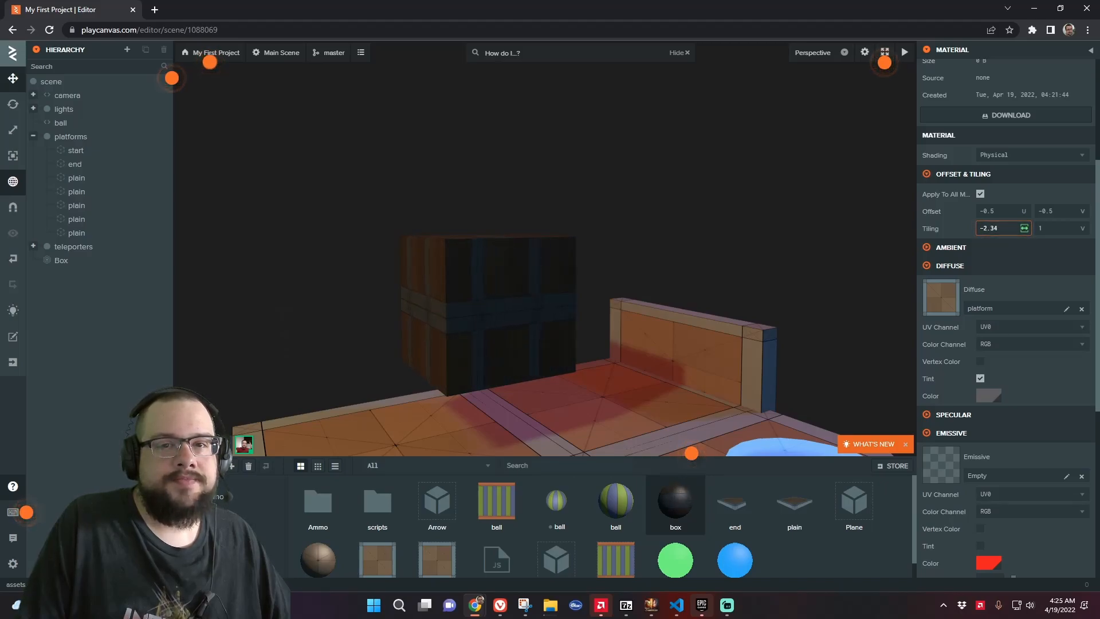
left_click(985, 228)
type("2")
left_click(1065, 227)
type("2")
key("Return")
Fly around the level to inspect the retextured box
right_click_drag(670, 321, 773, 341)
key("w")
key("a")
right_click_drag(524, 294, 478, 311)
key("s")
key("d")
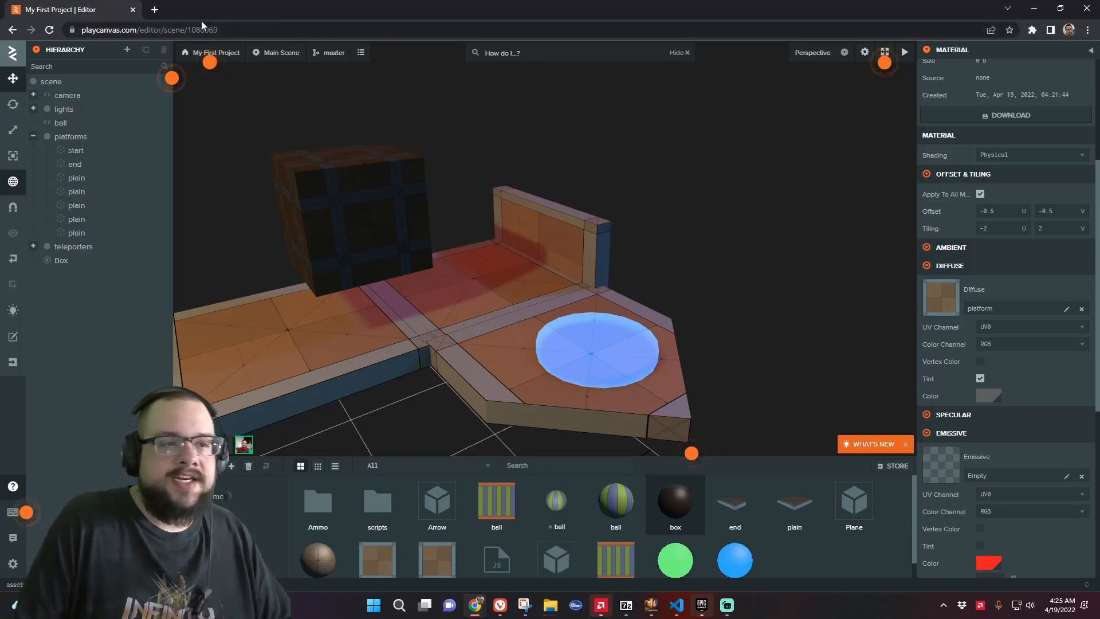
right_click_drag(343, 208, 270, 193)
key("a")
key("s")
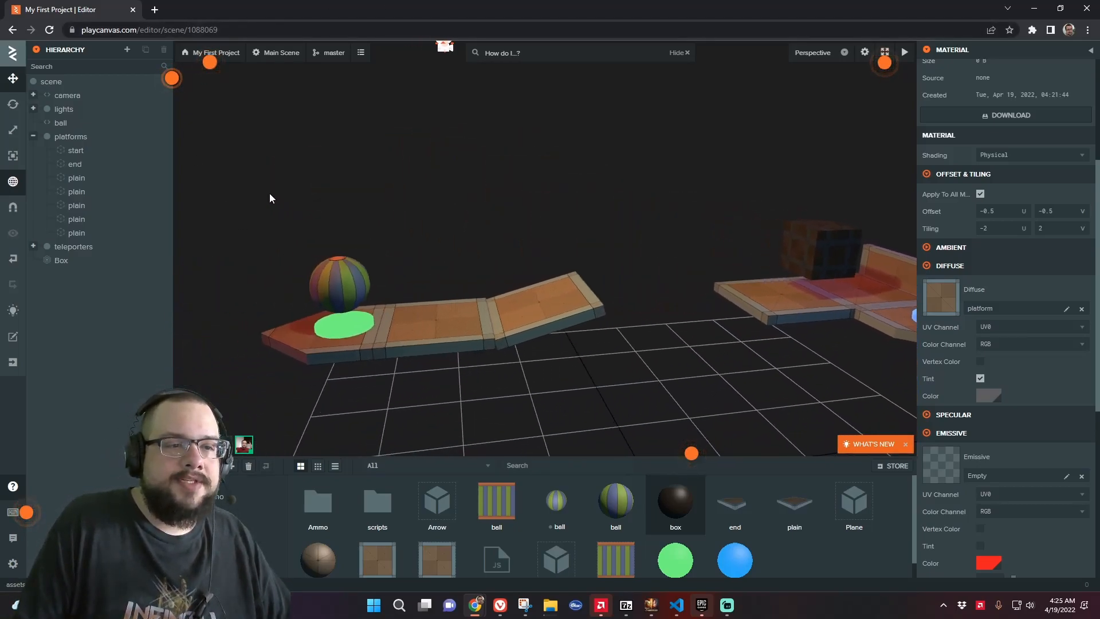
Select the Box, add a Rigid Body component and set its type to Dynamic
left_click(816, 247)
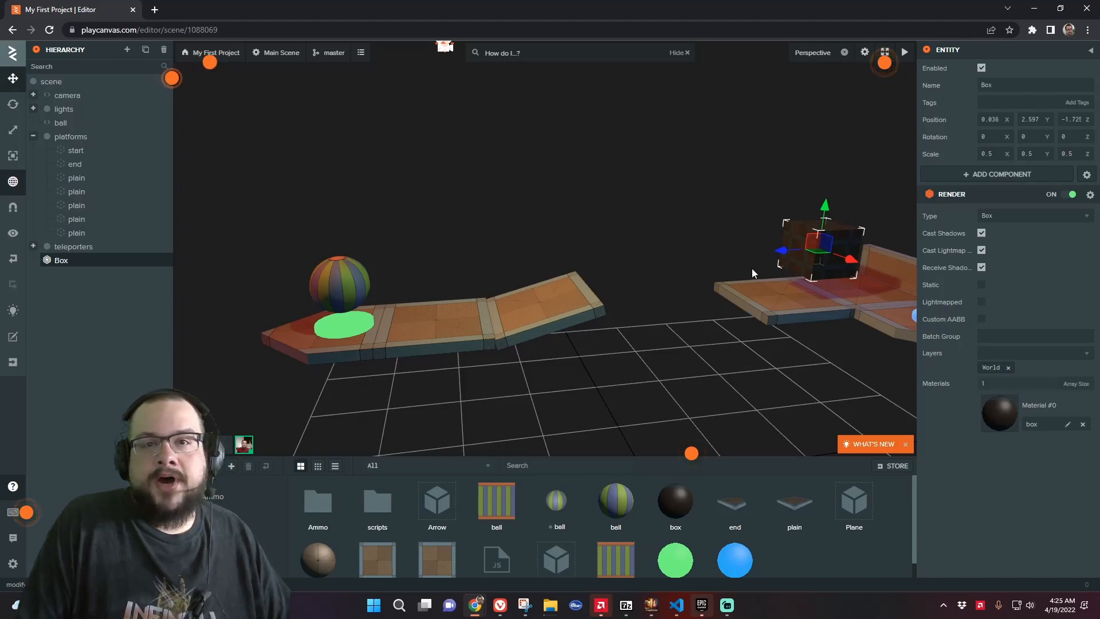
left_click_drag(789, 249, 427, 249)
key("f")
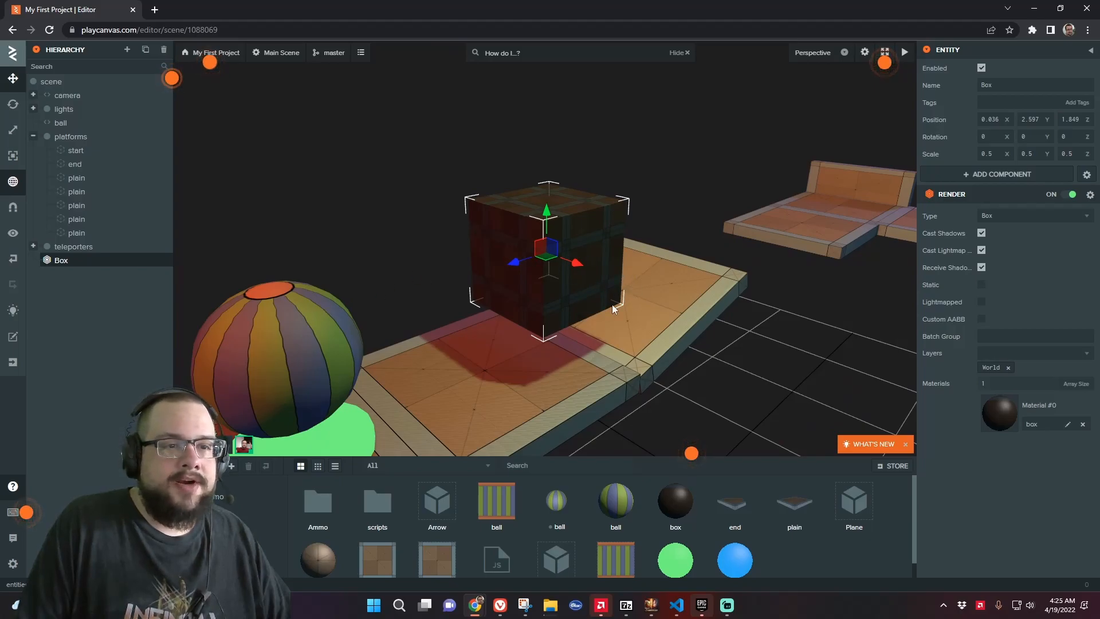
scroll(609, 308, "down", 4)
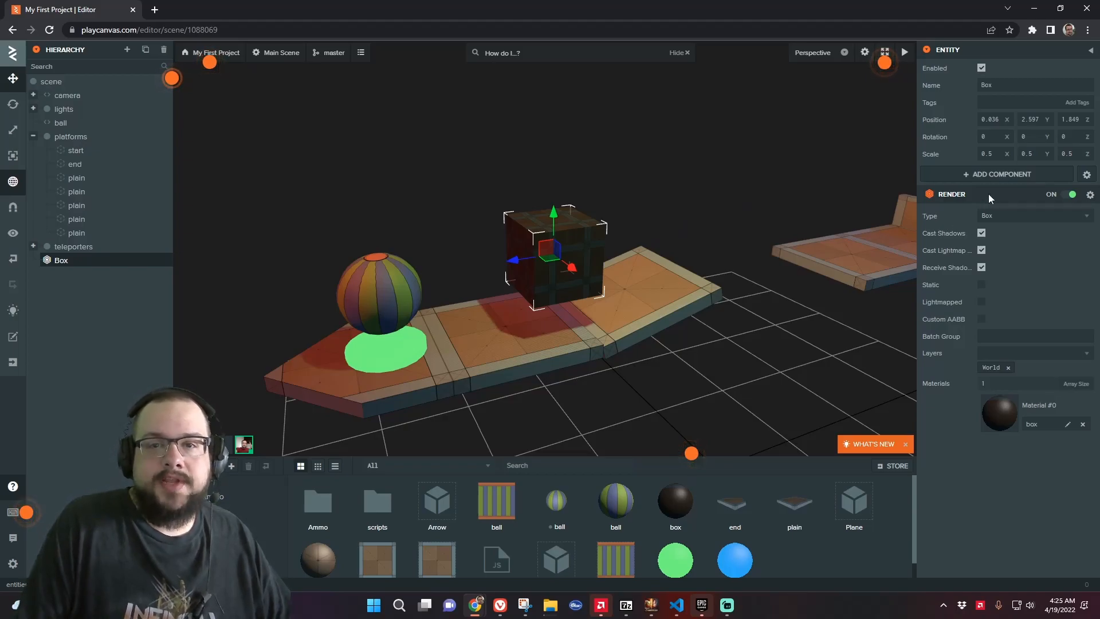
left_click(1008, 180)
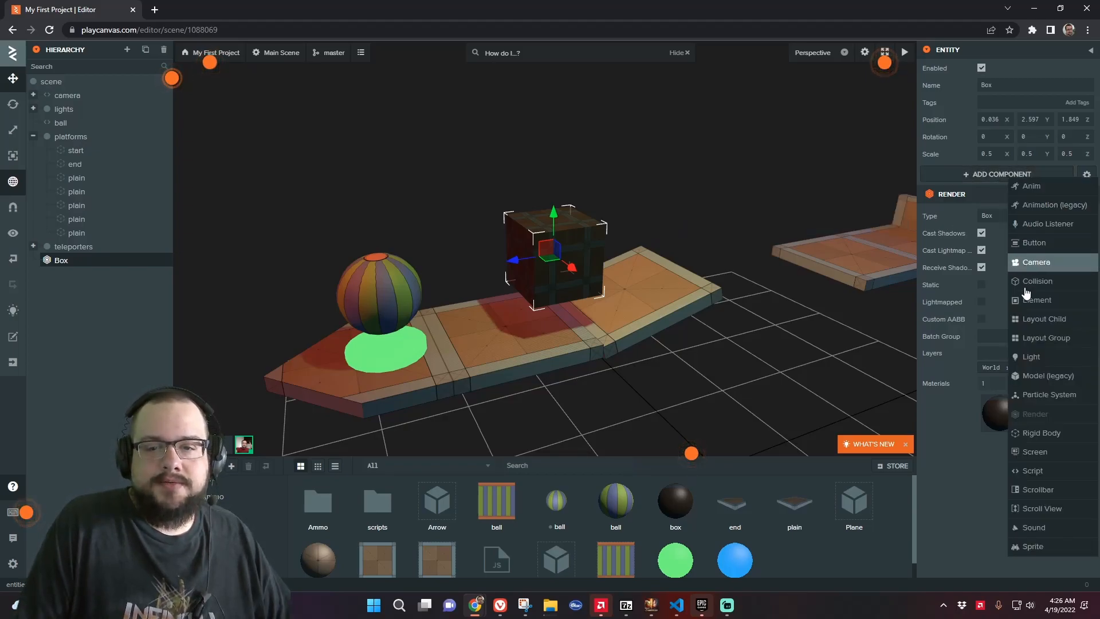
left_click(1031, 432)
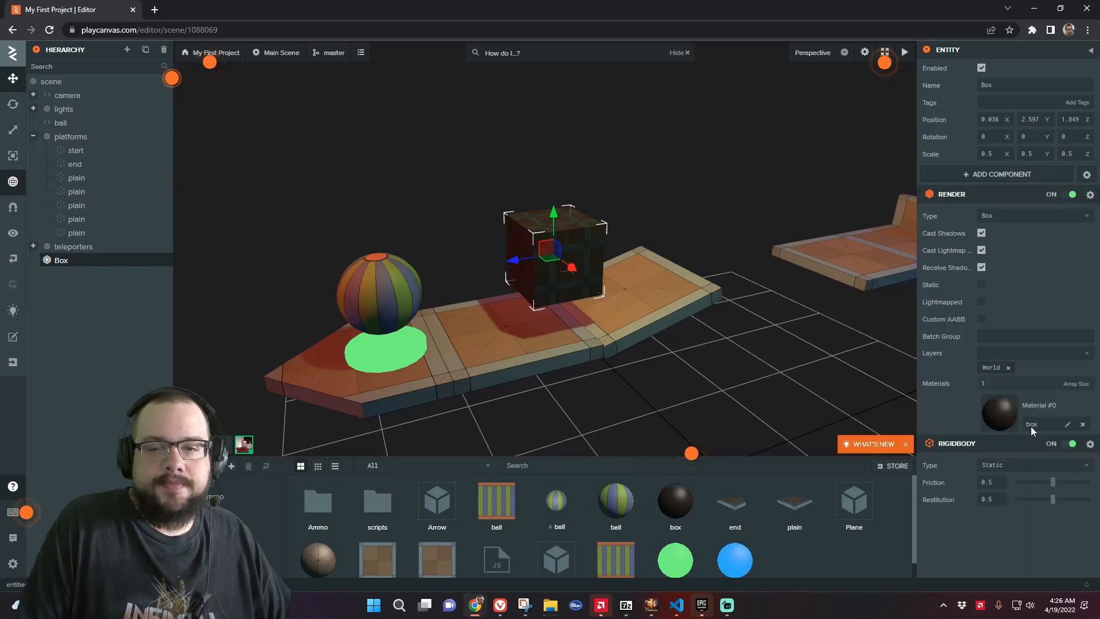
left_click(998, 468)
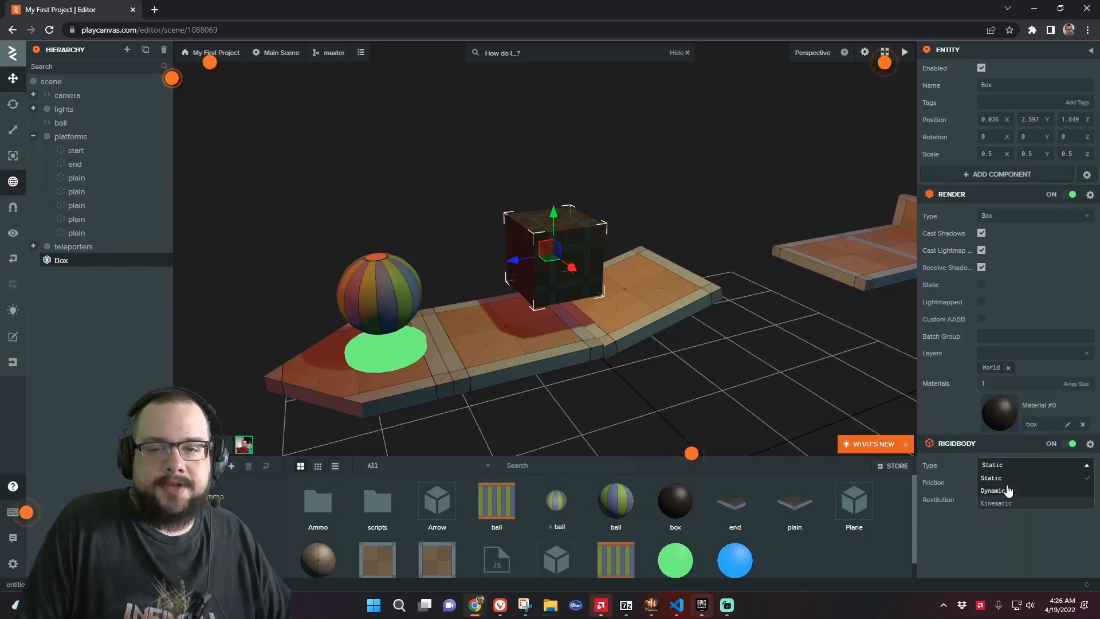
left_click(1007, 483)
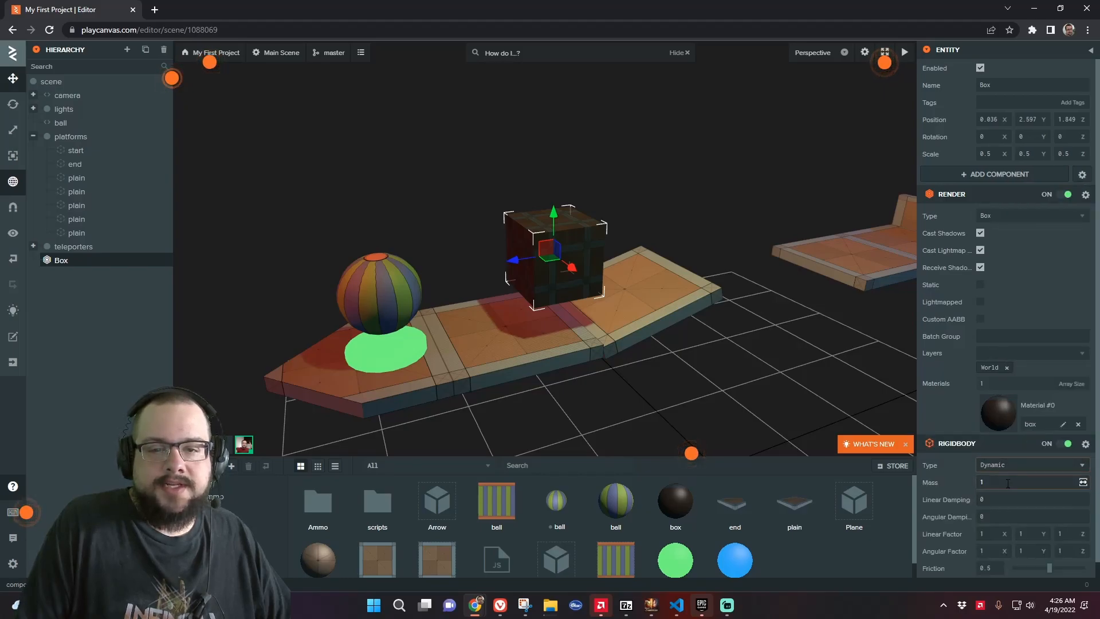
scroll(1062, 551, "down", 1)
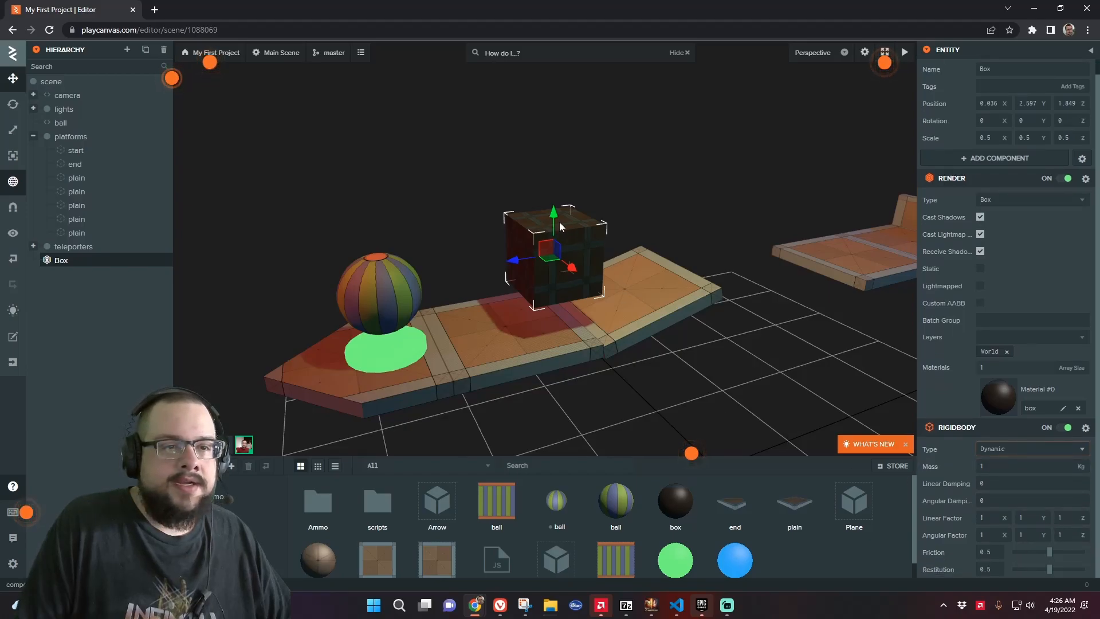
Raise the box to about 3.39 on Y and rotate it to a tilted angle with the Rotate tool
left_click_drag(554, 224, 559, 103)
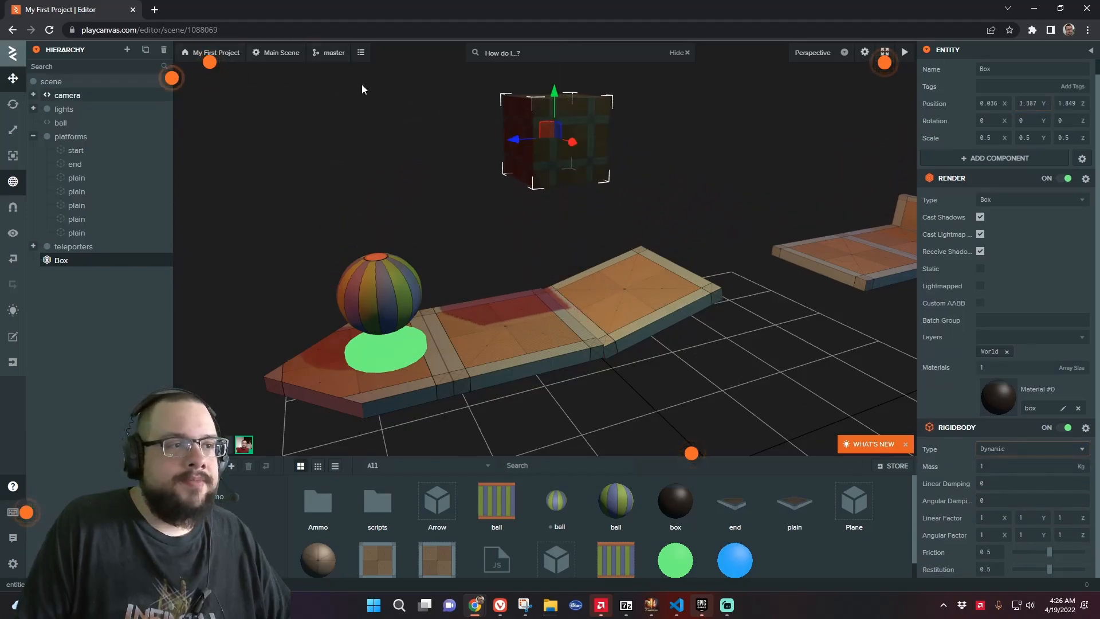
left_click(13, 104)
mouse_move(527, 114)
left_mouse_down()
mouse_move(580, 92)
mouse_move(536, 115)
left_mouse_up()
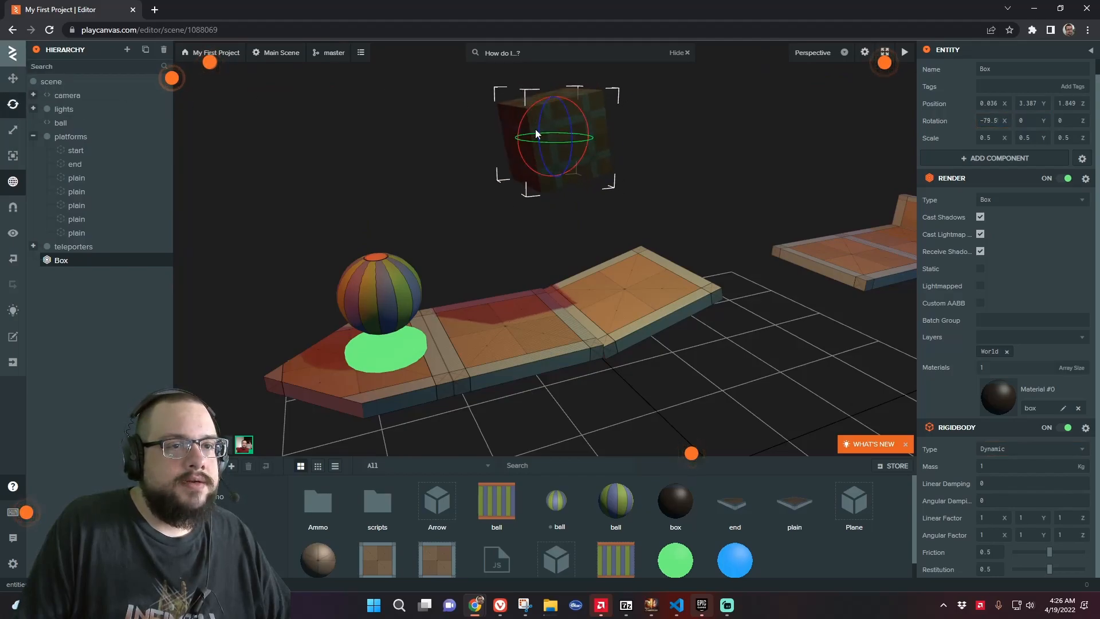
left_click_drag(551, 160, 571, 183)
left_click_drag(538, 126, 518, 152)
left_click_drag(640, 250, 565, 335)
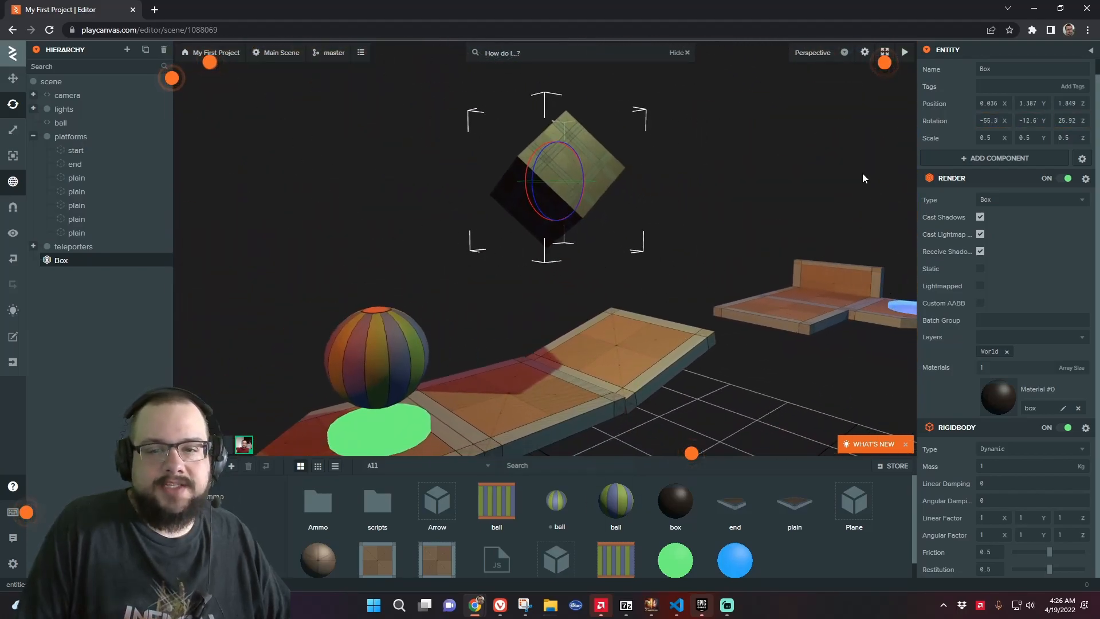
Launch the scene to test the box, then close the launch tab
left_click(904, 52)
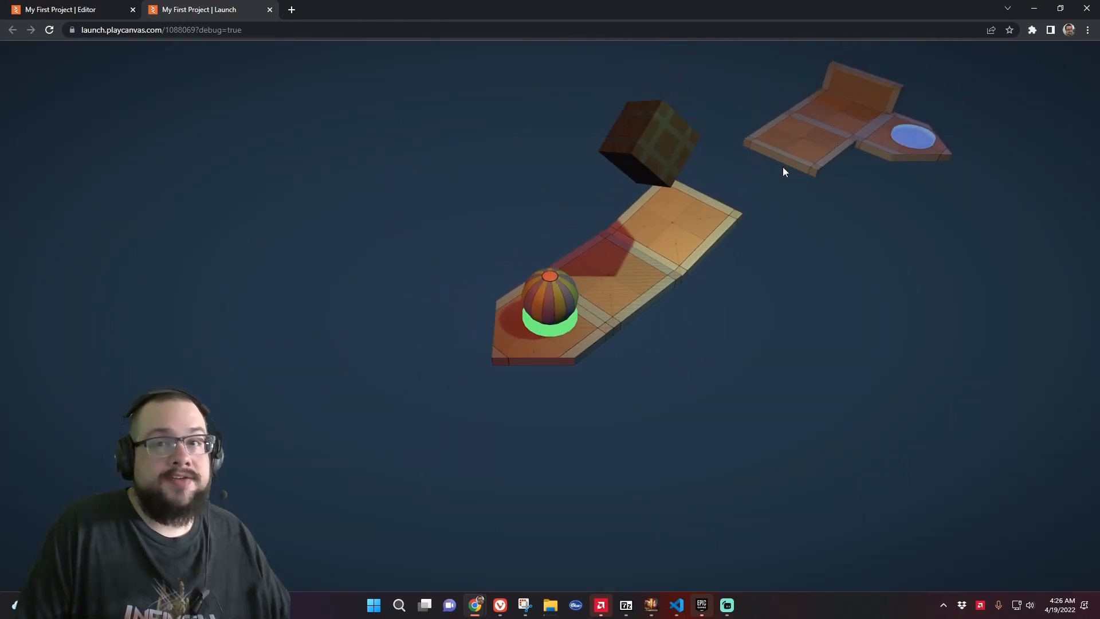
left_click(269, 10)
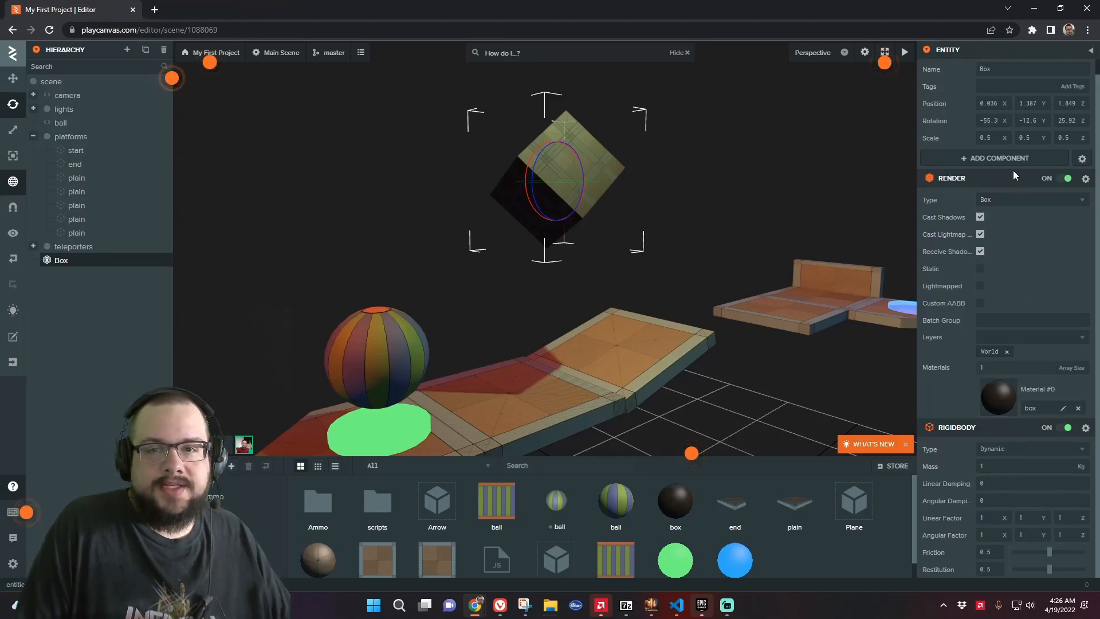
Add a Collision component to the Box and set its half extents to 0.25 on X, Y and Z
left_click(1002, 160)
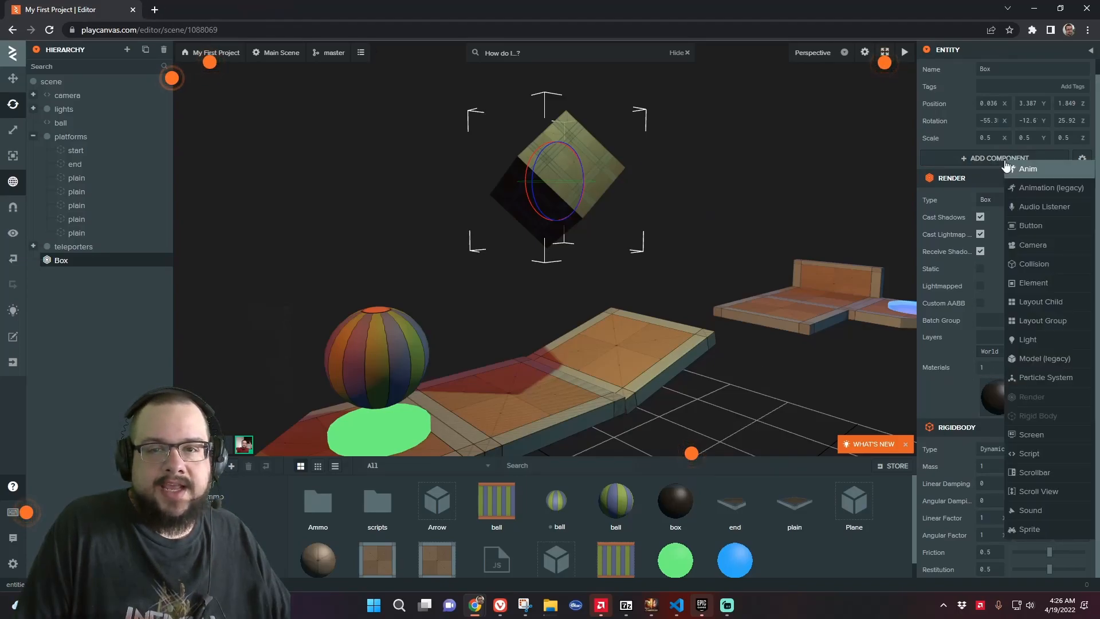
left_click(1063, 271)
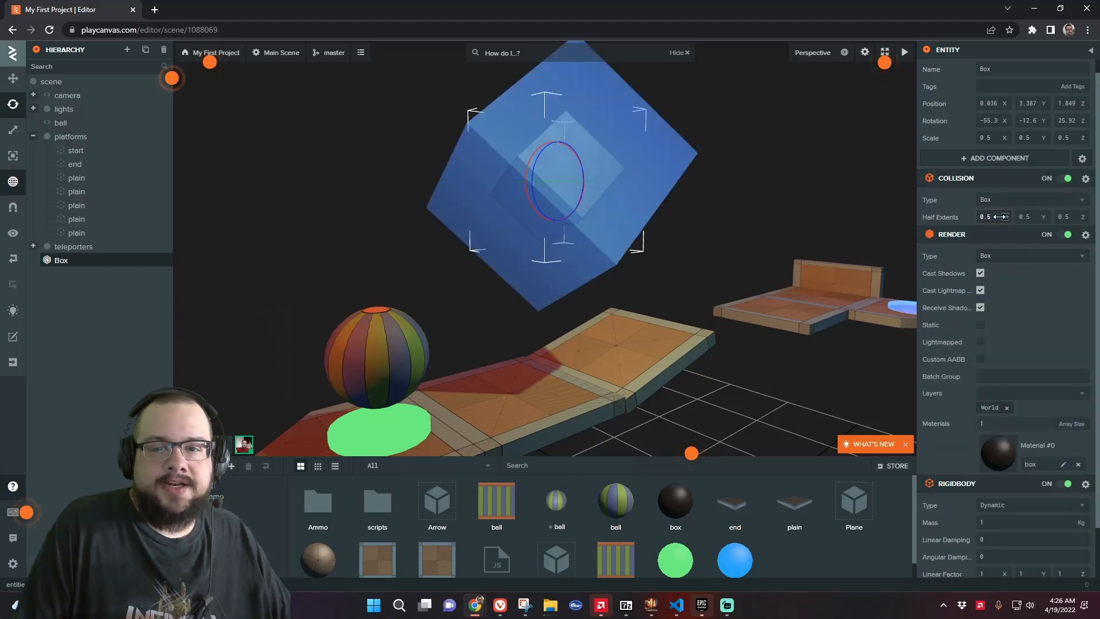
left_click(996, 217)
key("BackSpace")
type("2")
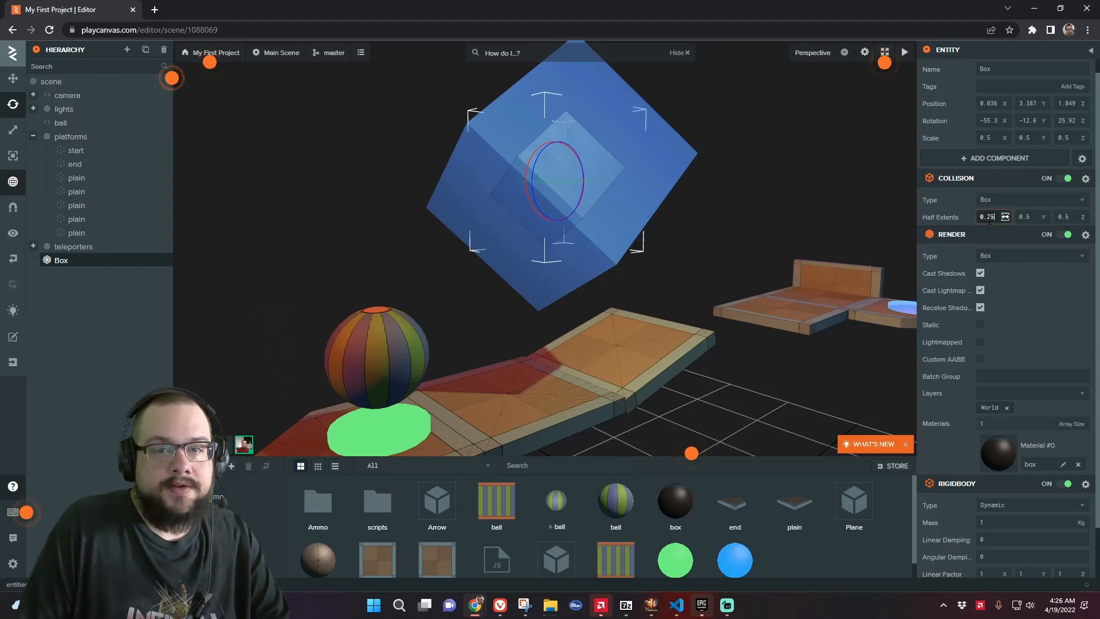
key("Return")
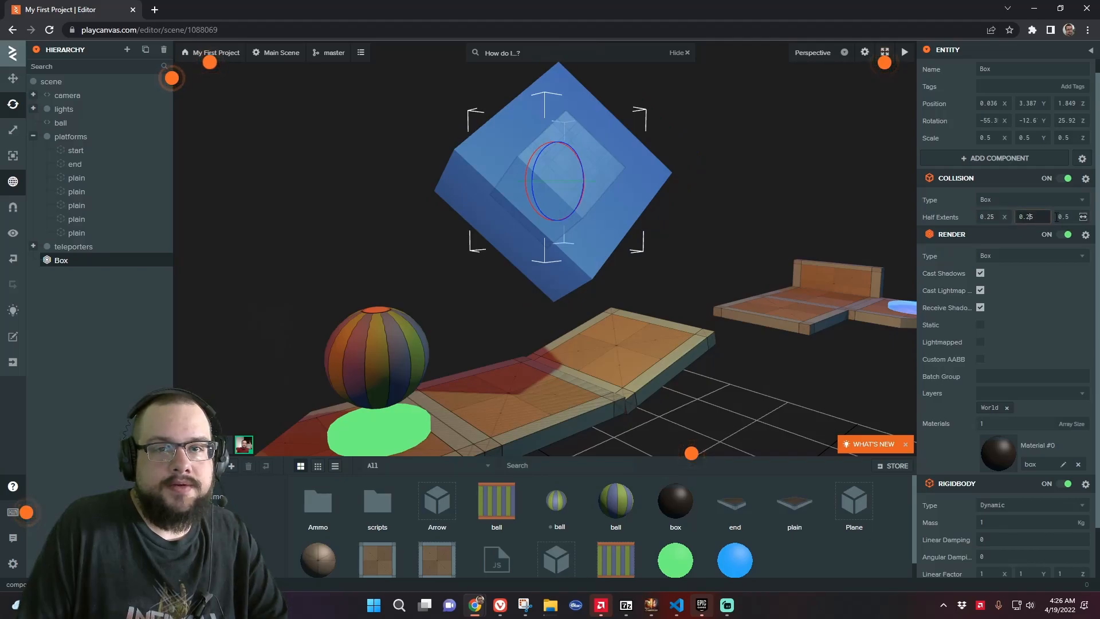
key("Tab")
type("0.25")
key("Return")
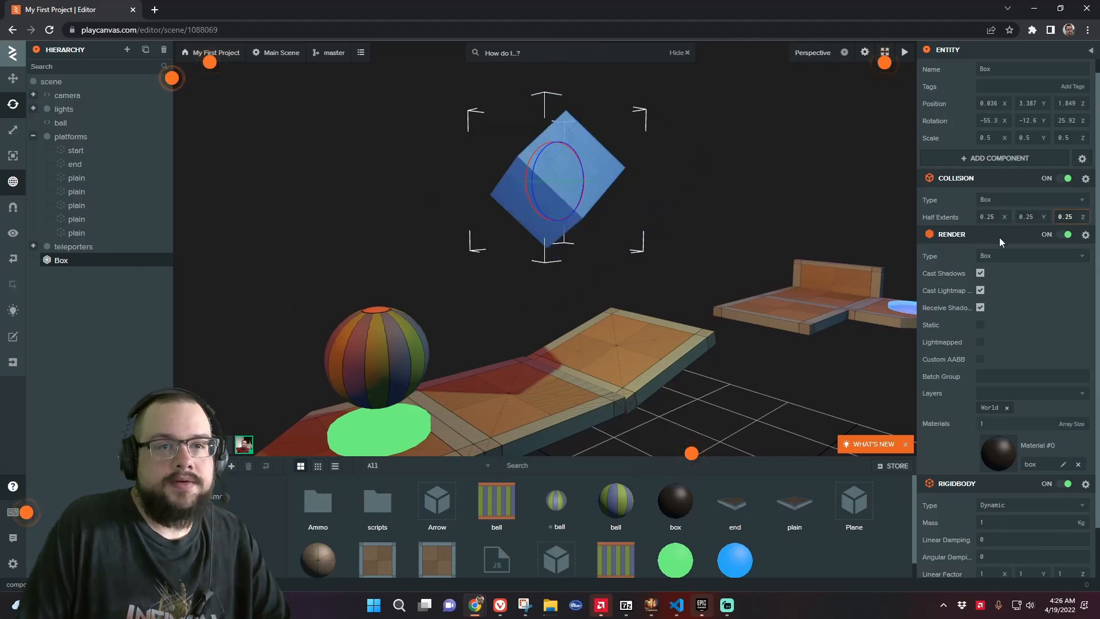
Launch the scene, roll the ball to test the falling box, and close the launch tab
scroll(1007, 448, "down", 2)
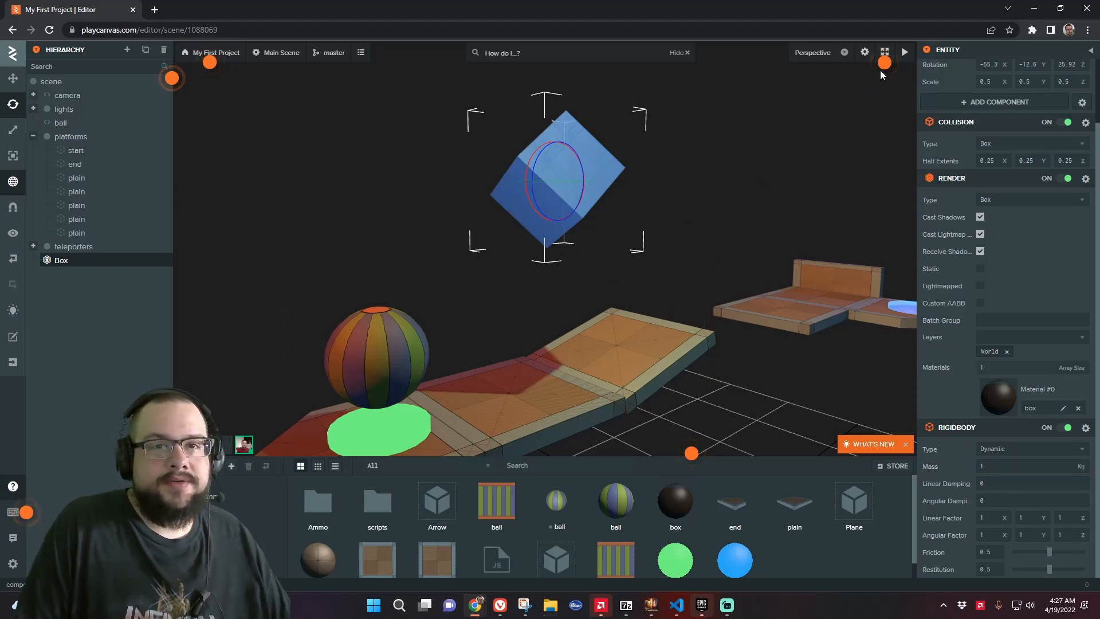
left_click(905, 53)
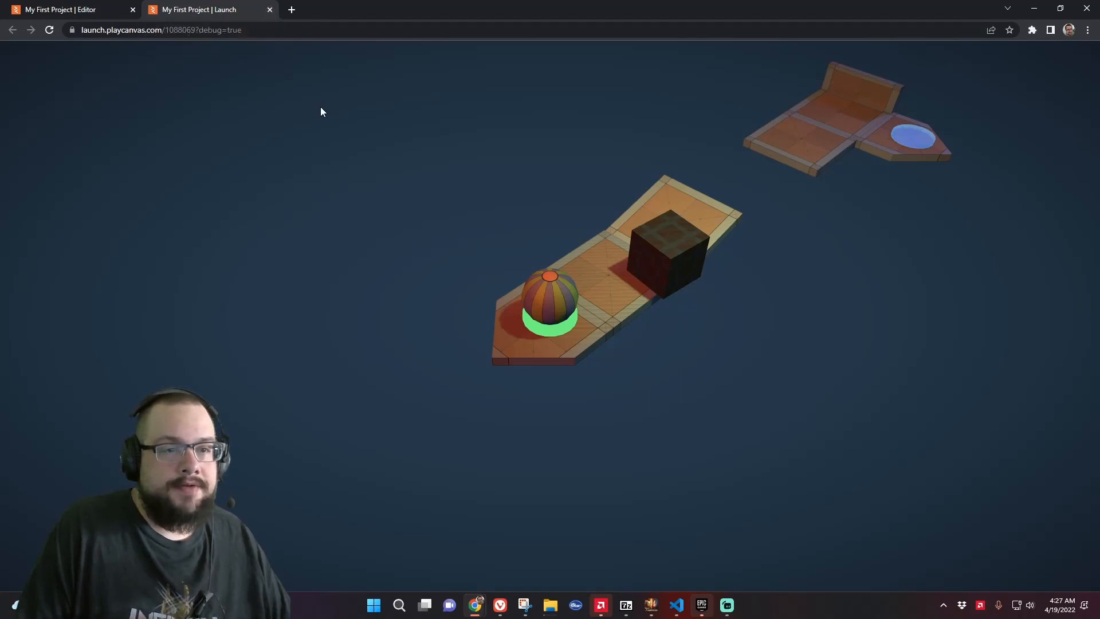
key("Right")
key("Up")
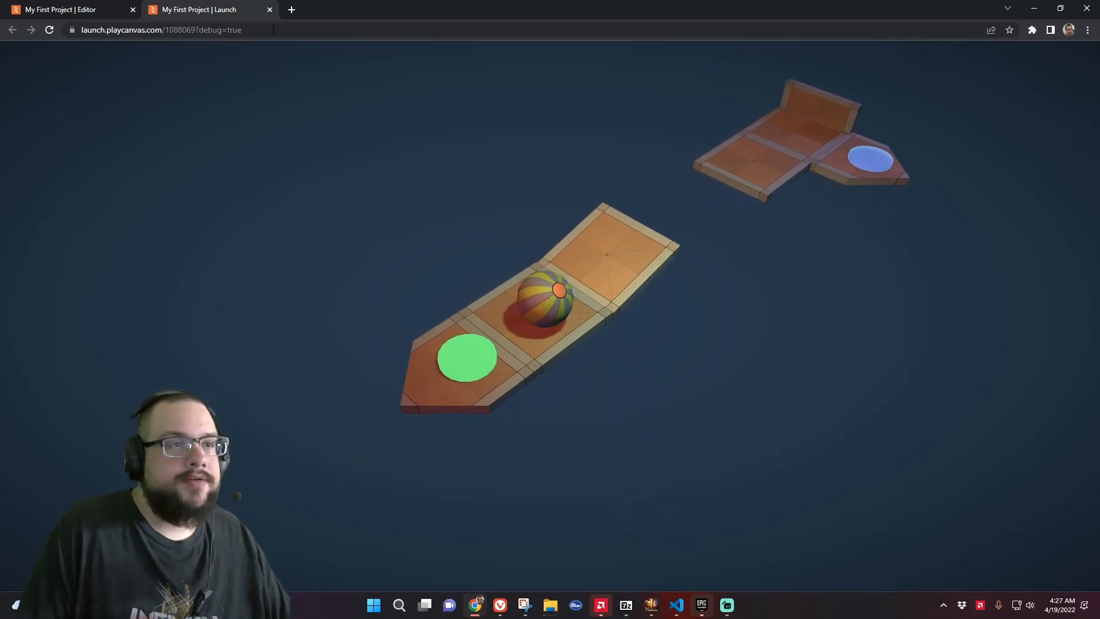
left_click(270, 10)
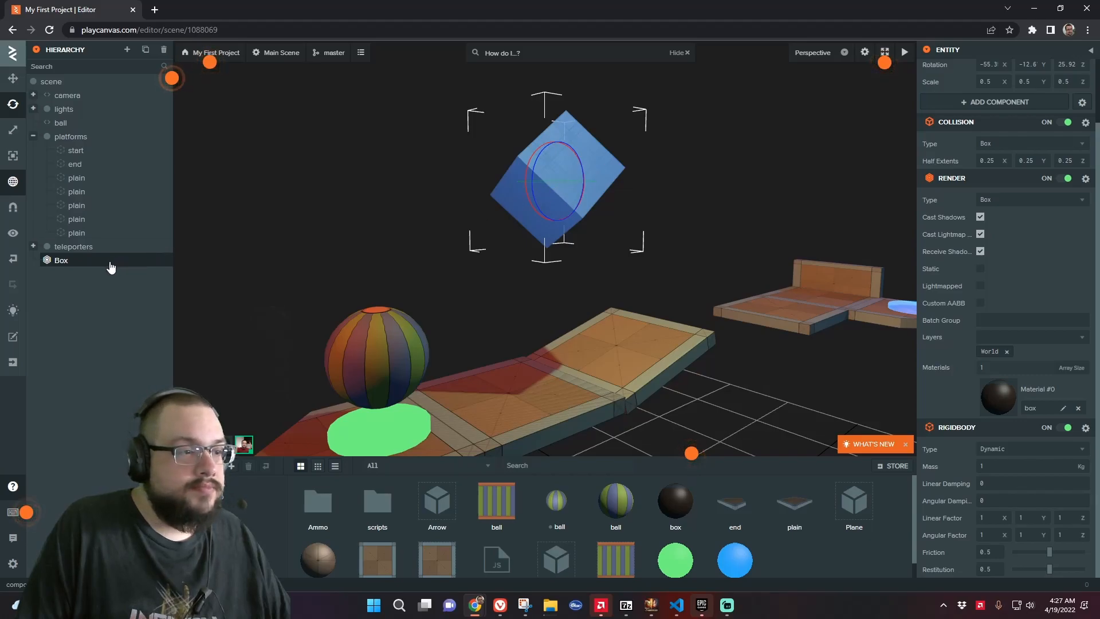
Create a new template from the Box entity
right_click(73, 270)
left_click(173, 306)
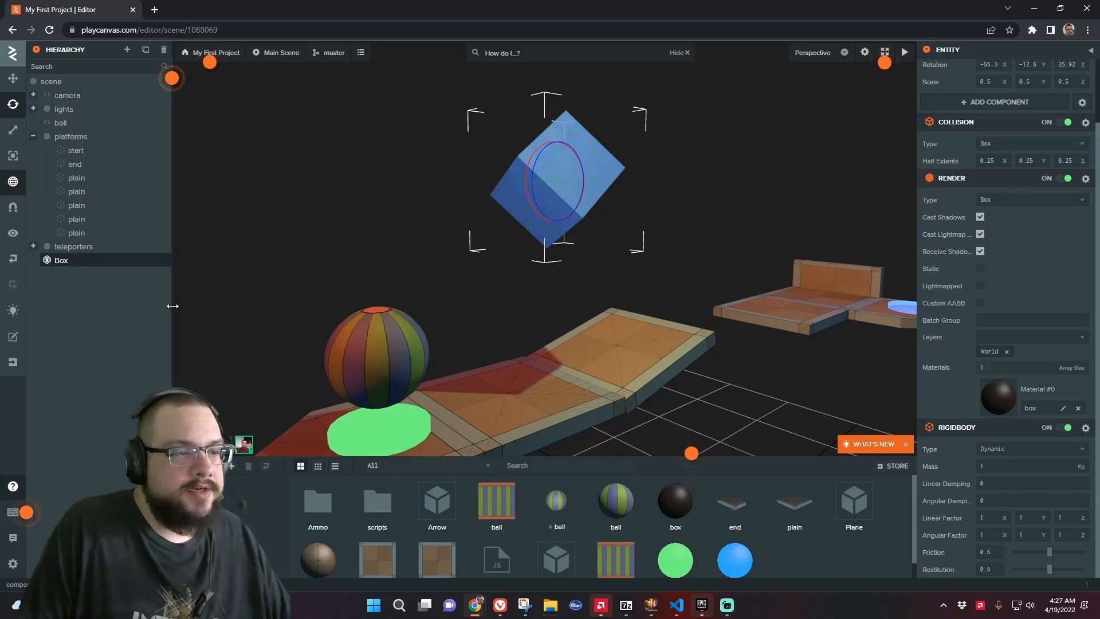
Drag a Box template instance into the scene, then delete it and the original Box entity
left_click_drag(674, 498, 573, 335)
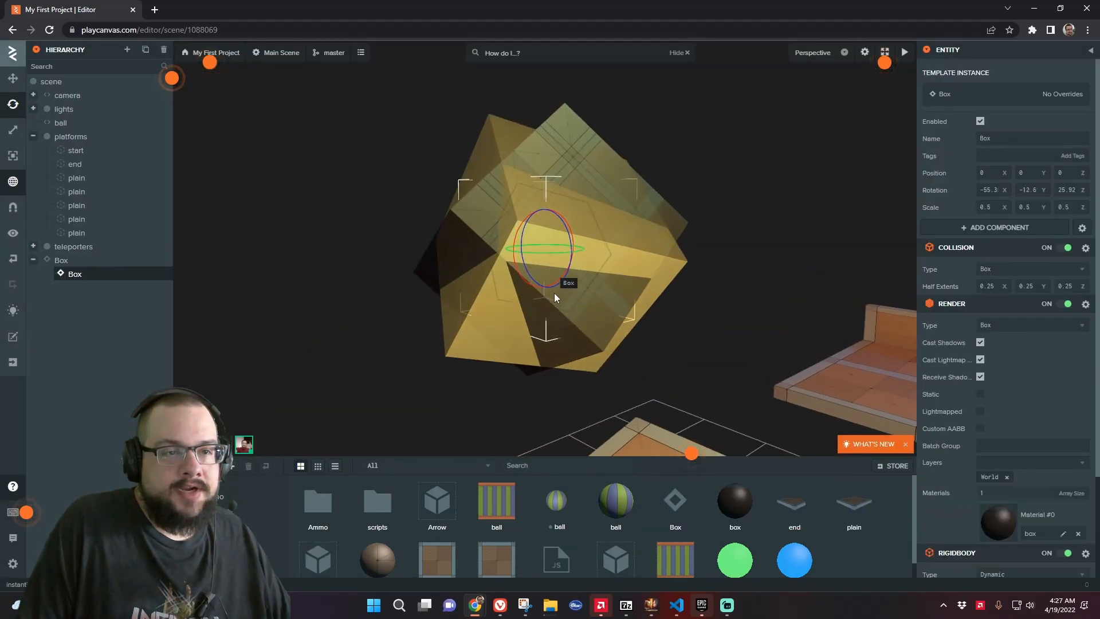
left_click(567, 252)
key("Delete")
left_click_drag(687, 515, 643, 421)
scroll(648, 390, "down", 6)
scroll(685, 350, "up", 3)
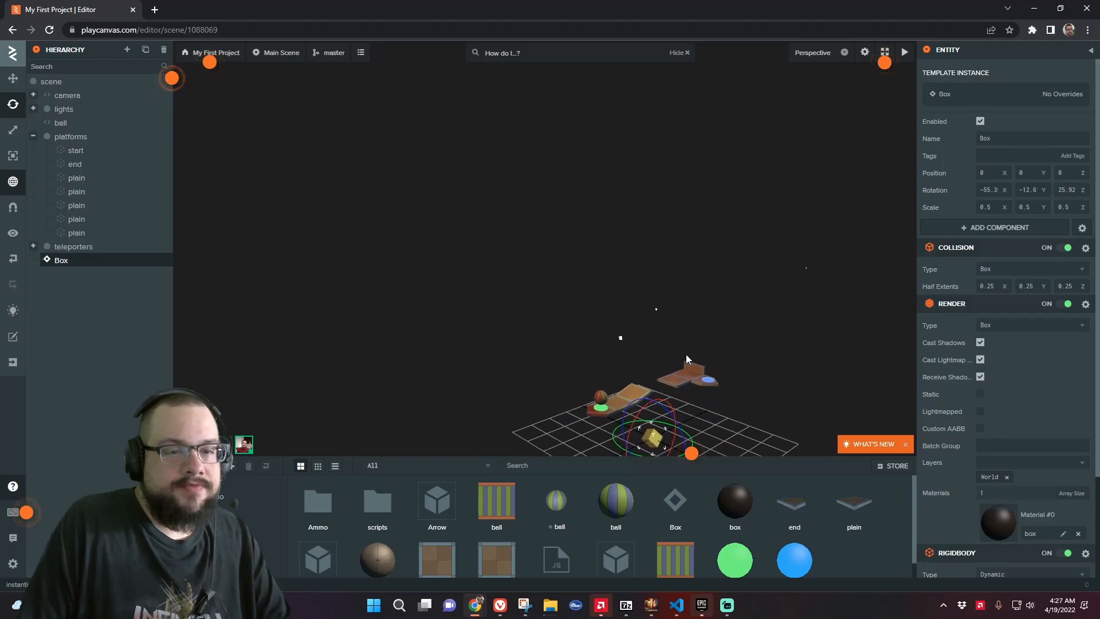
key("Delete")
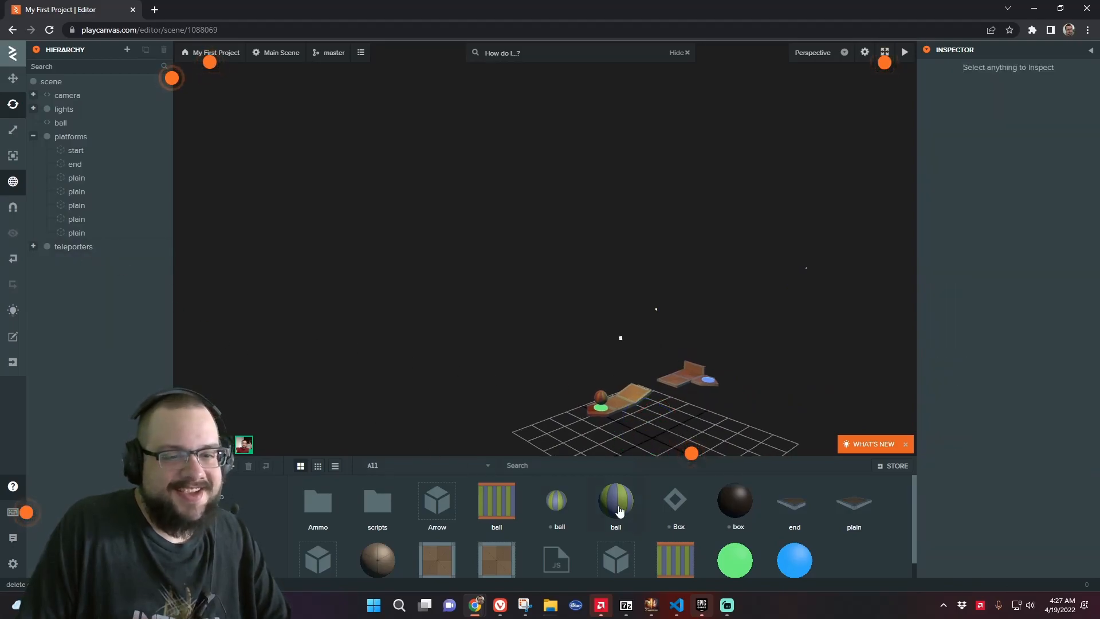
Place a fresh Box template instance in the scene, focus on it, and set its rotation to 0, 0, 0
left_click_drag(677, 500, 629, 391)
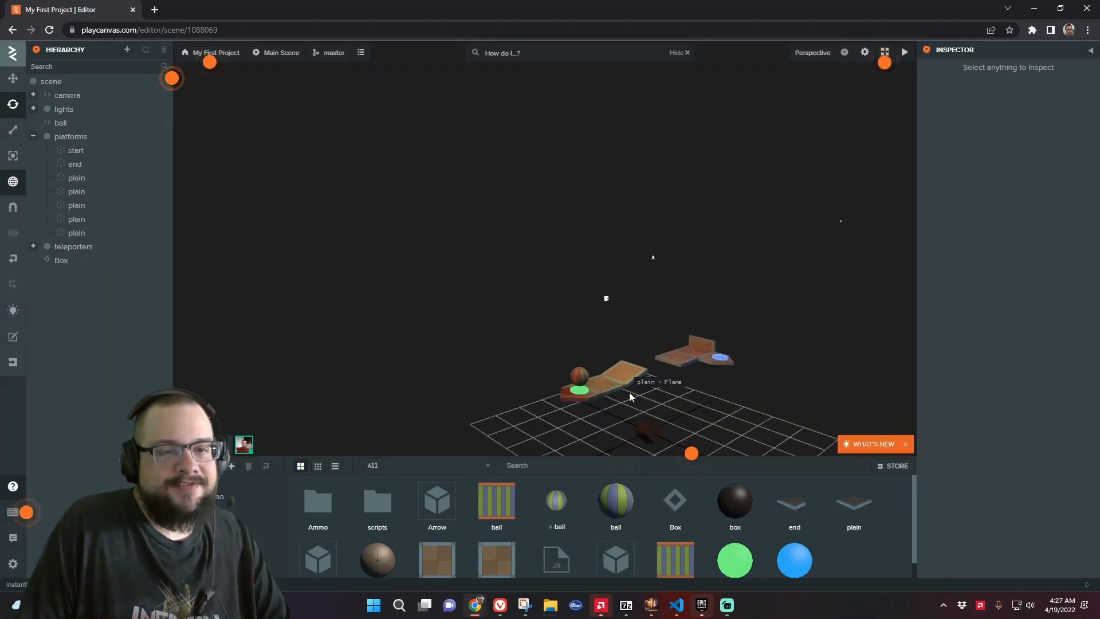
key("f")
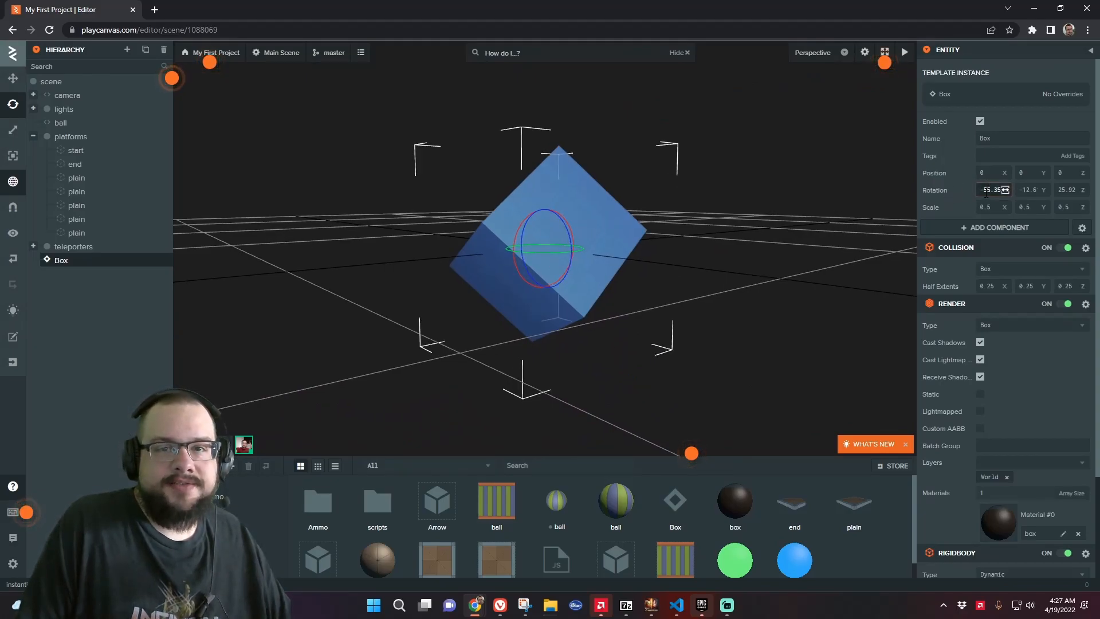
type("0")
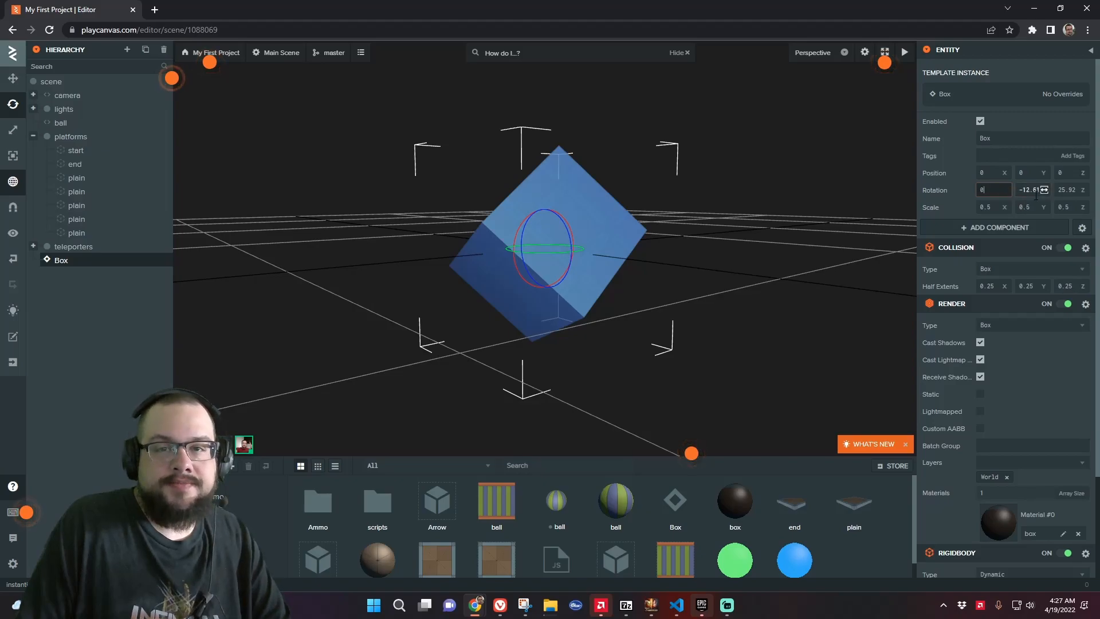
left_click(1037, 194)
type("0")
key("Tab")
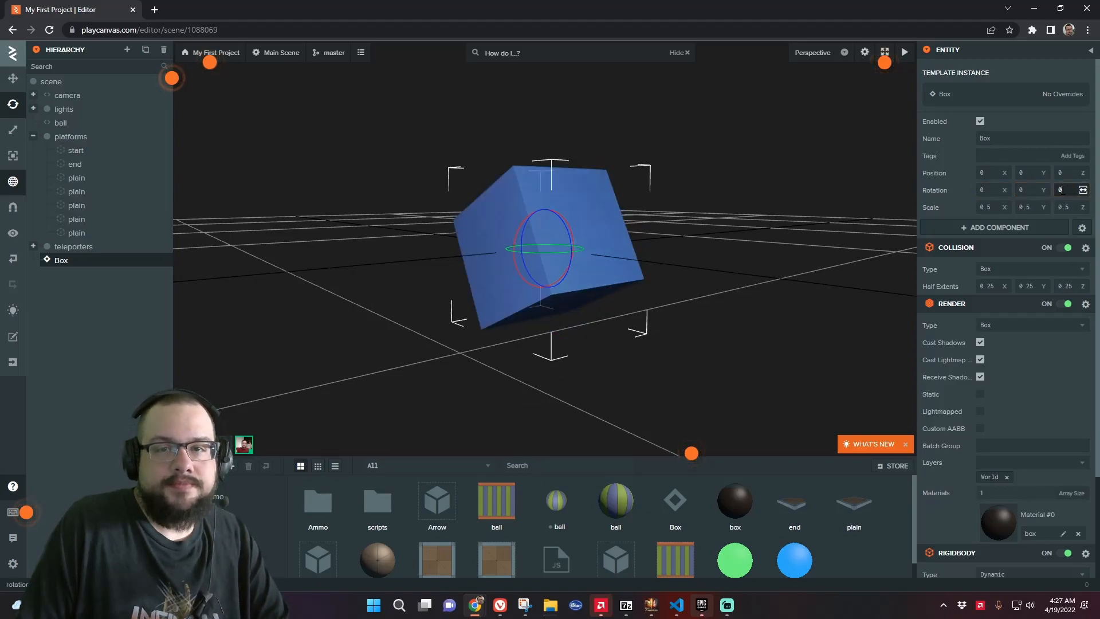
type("0")
key("Return")
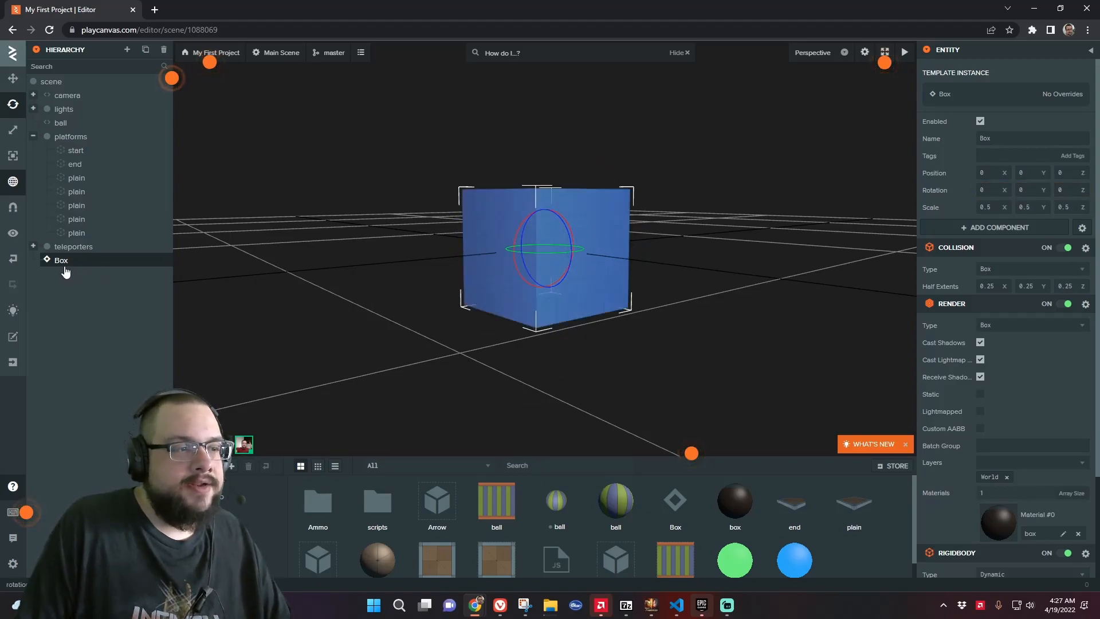
Apply the Box instance's changes back to the Box template
right_click(63, 265)
mouse_move(92, 292)
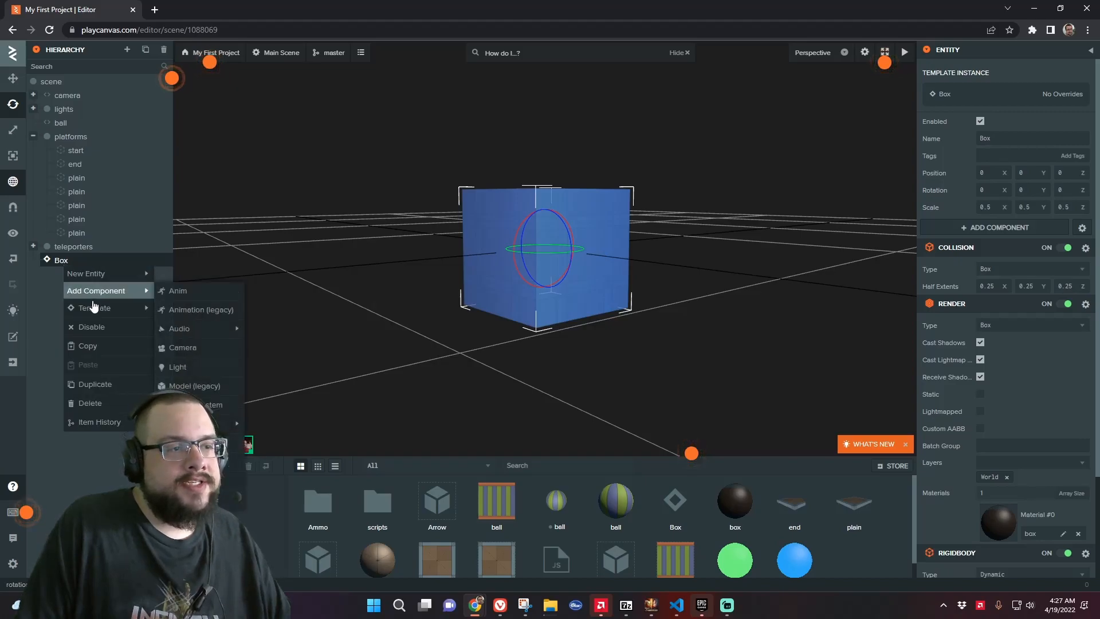
mouse_move(102, 310)
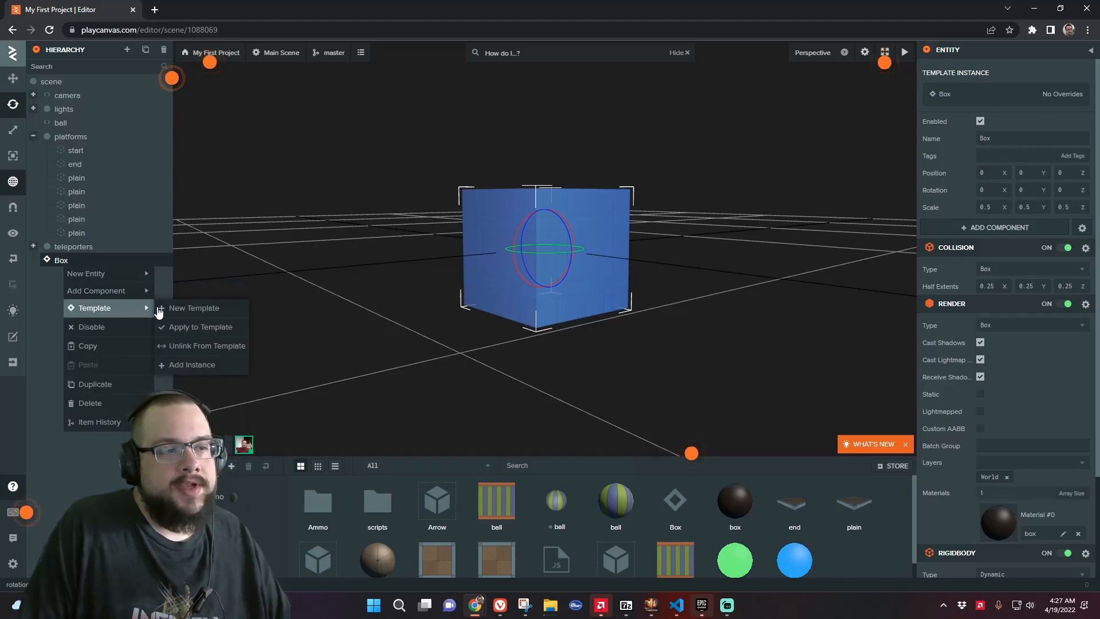
left_click(215, 325)
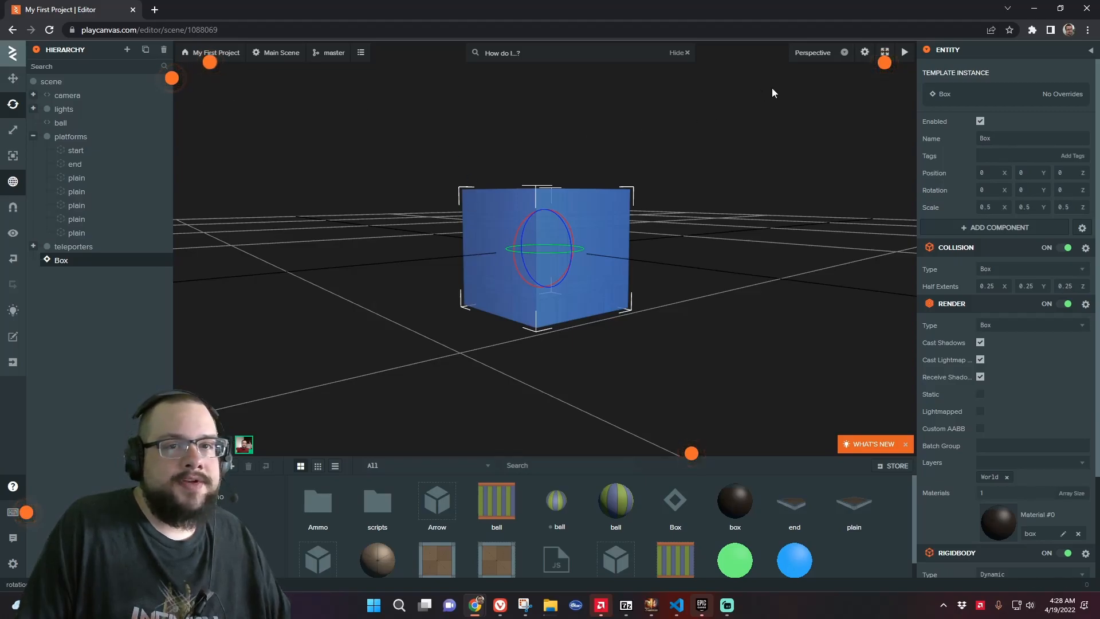
Move the Box onto the first platform, at about position -0.31, 2.337, 2.014
left_click(12, 78)
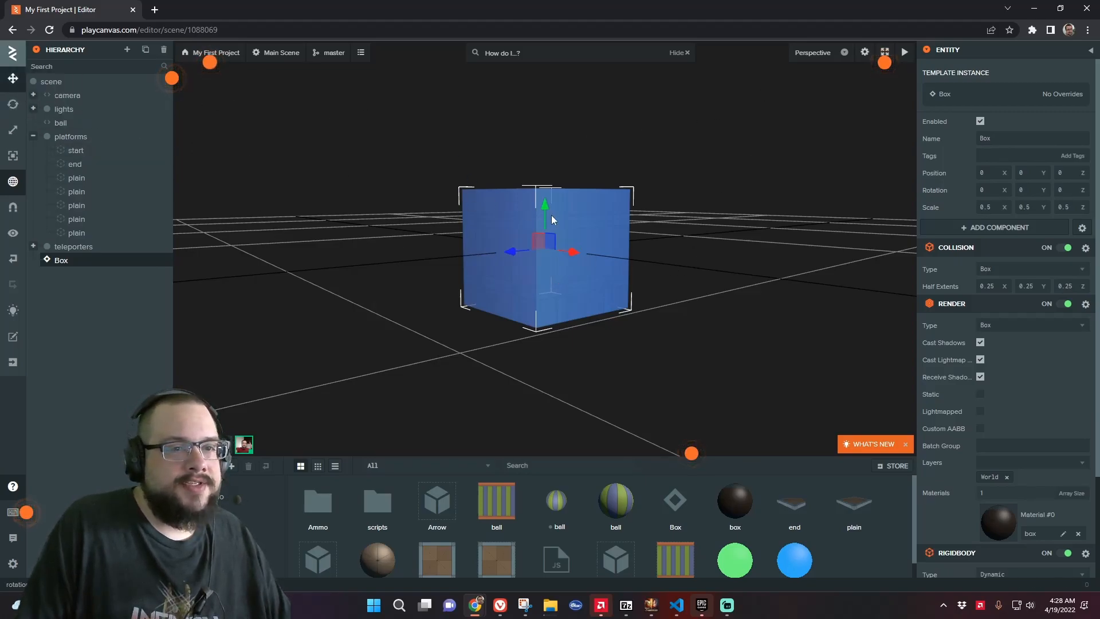
left_click_drag(551, 215, 582, 81)
right_click_drag(581, 82, 556, 248)
key("s")
left_click_drag(591, 246, 576, 100)
left_click_drag(570, 146, 380, 152)
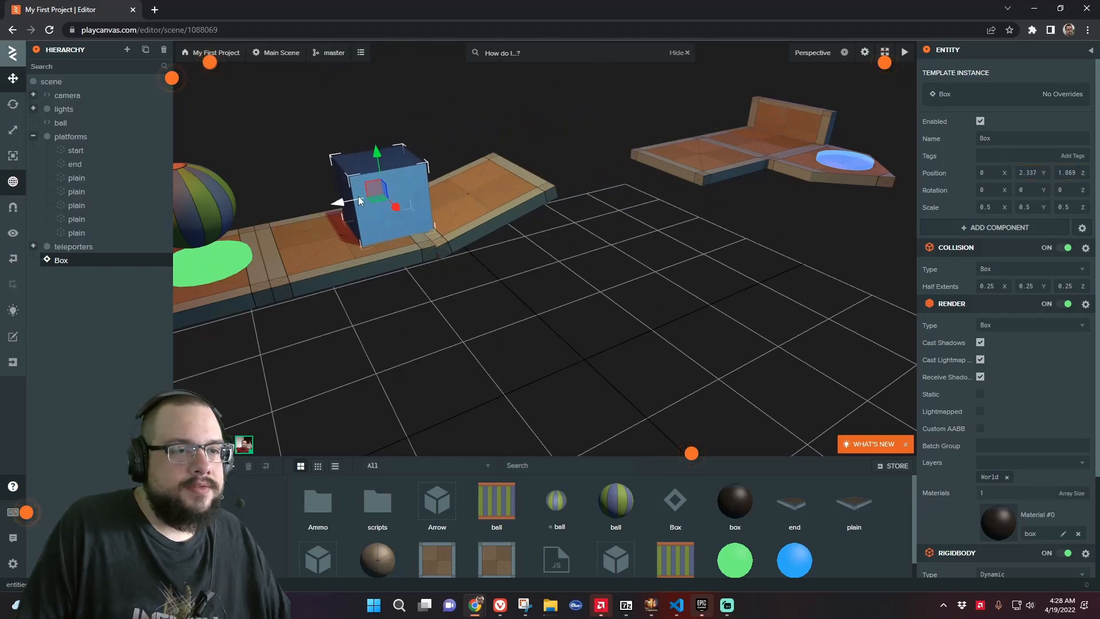
left_click_drag(359, 196, 342, 201)
key("f")
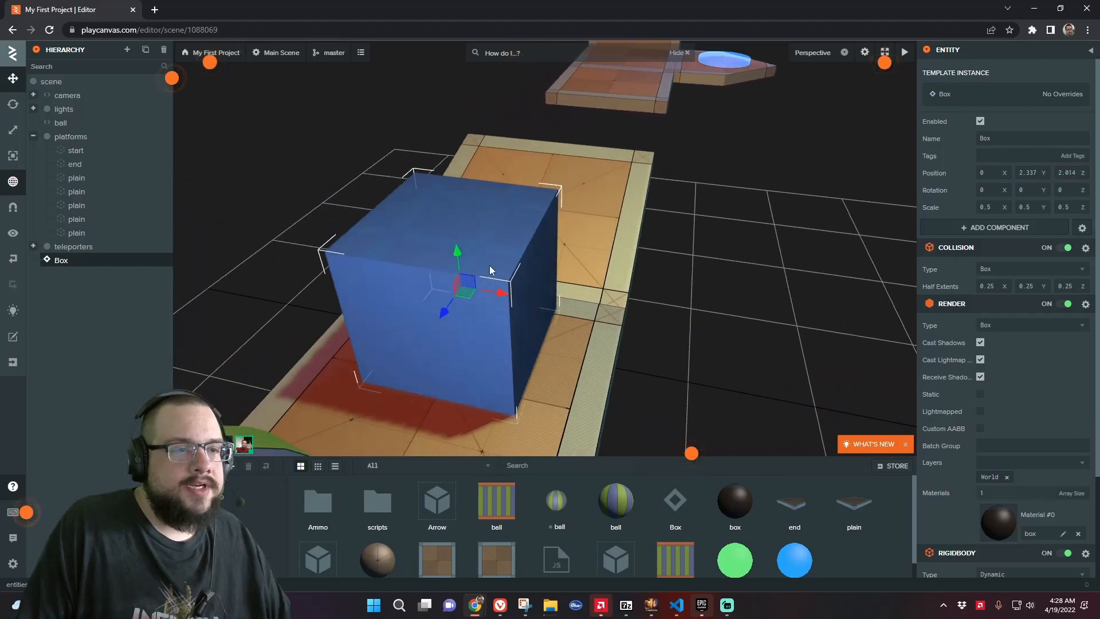
left_click_drag(590, 234, 530, 232)
Duplicate the Box and move the copy beside it to about X 0.199
right_click(71, 263)
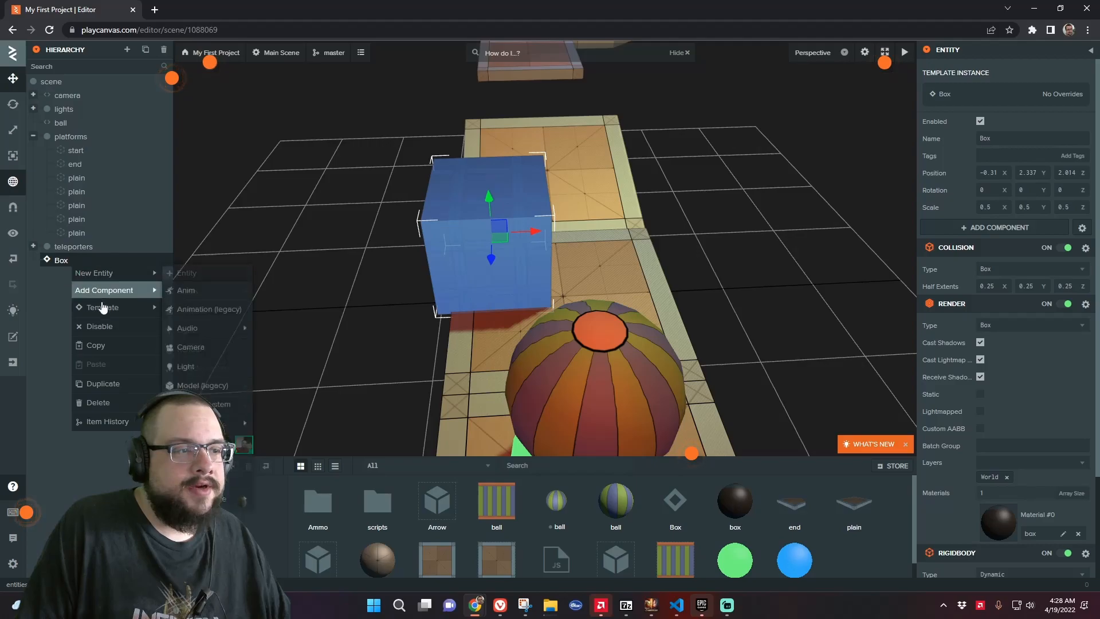
left_click(121, 382)
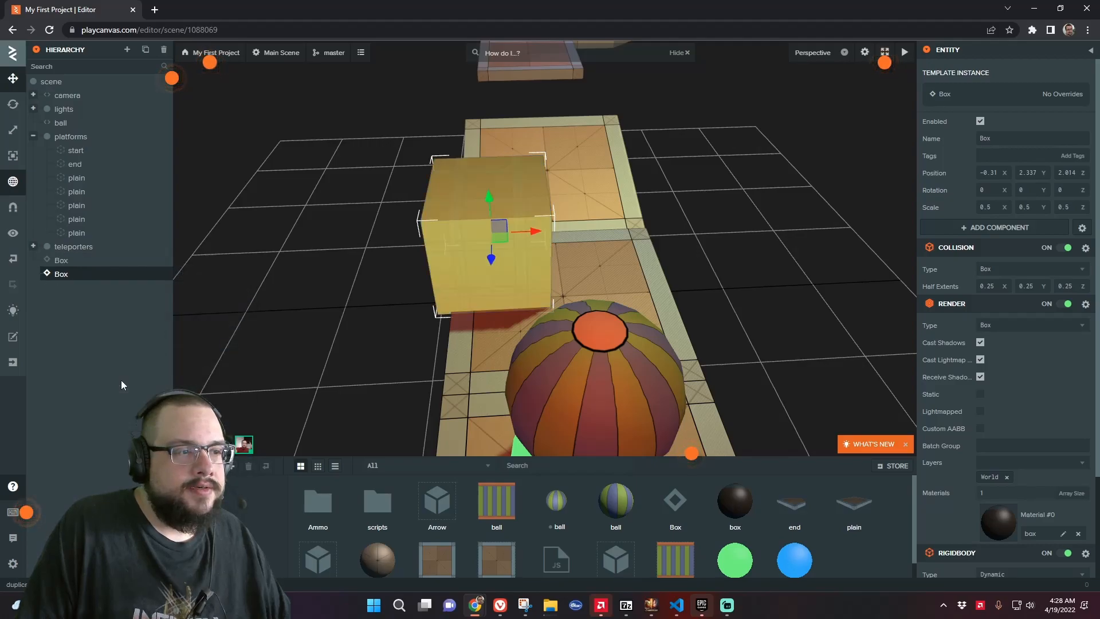
left_click_drag(531, 227, 640, 233)
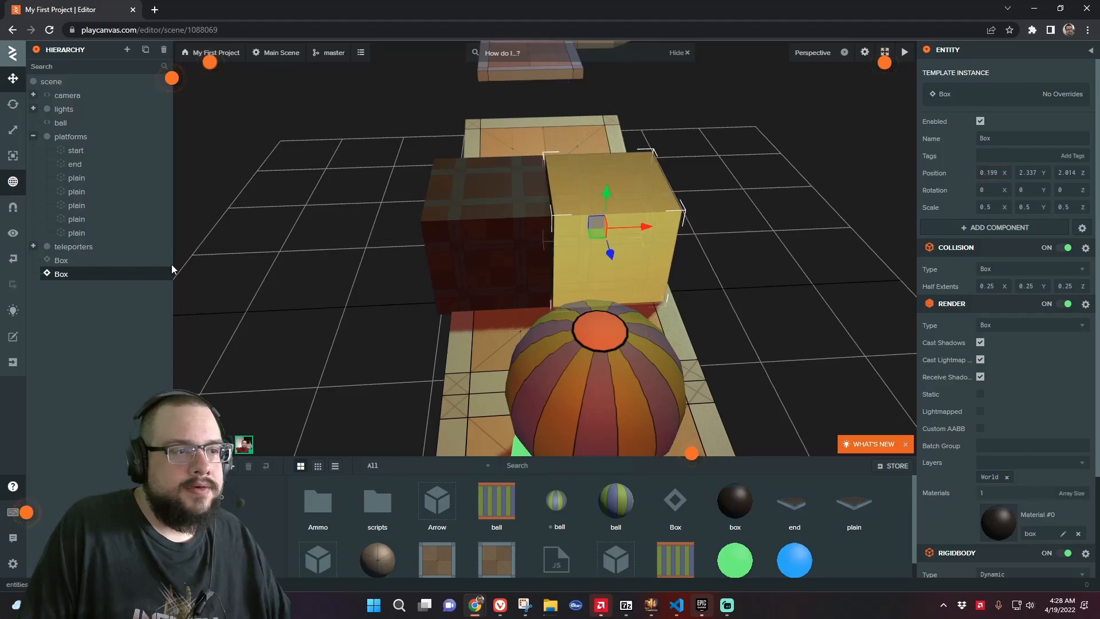
Duplicate the Box again and stack the copy on top of the two boxes, about position -0.04, 2.893, 2.014
right_click(87, 276)
left_click(118, 396)
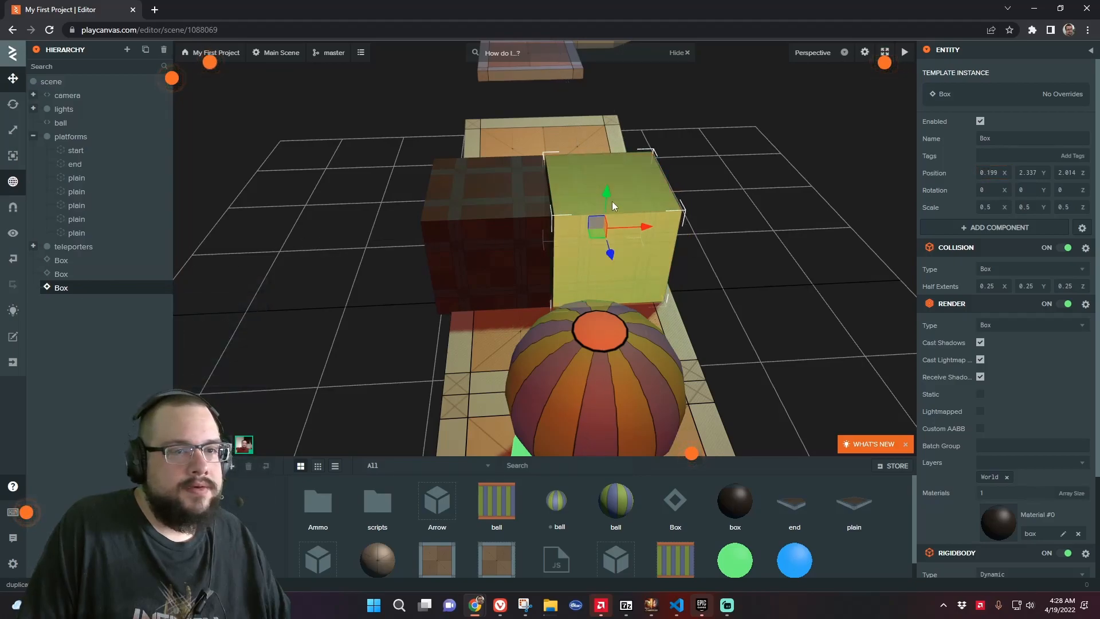
left_click_drag(608, 200, 586, 71)
left_click_drag(647, 111, 583, 126)
key("f")
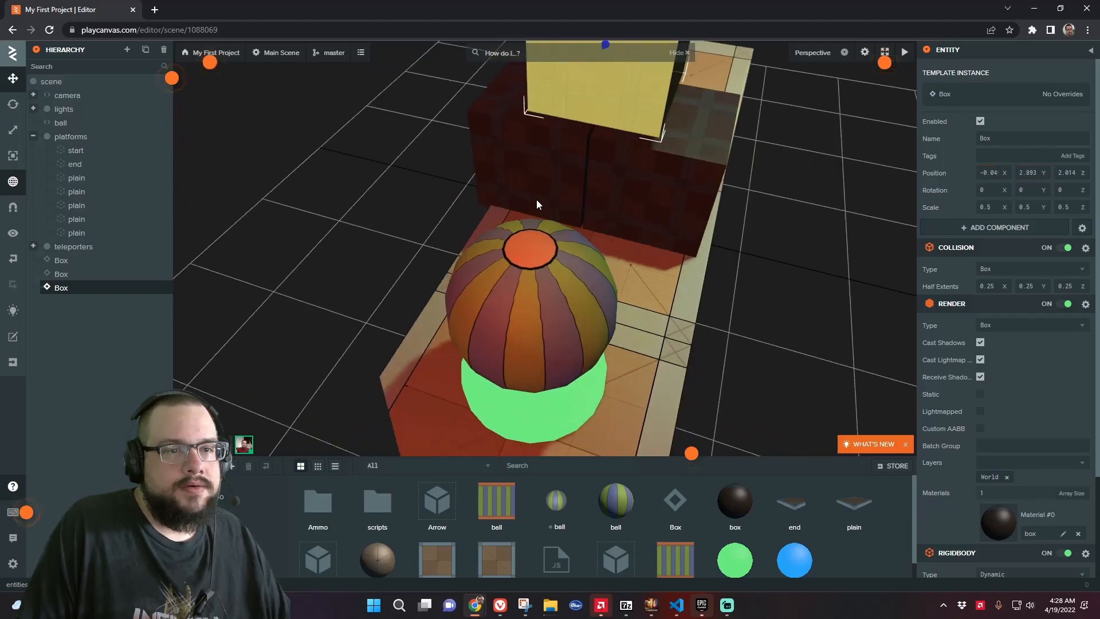
scroll(532, 204, "down", 5)
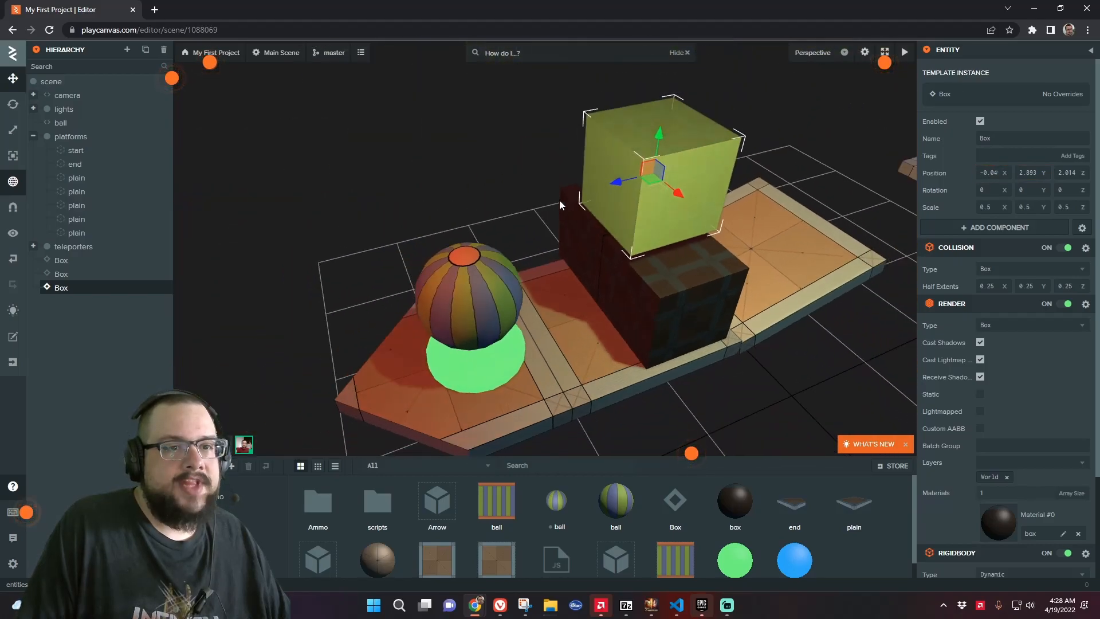
Launch the scene and roll the ball into the stacked boxes to test them
left_click(904, 53)
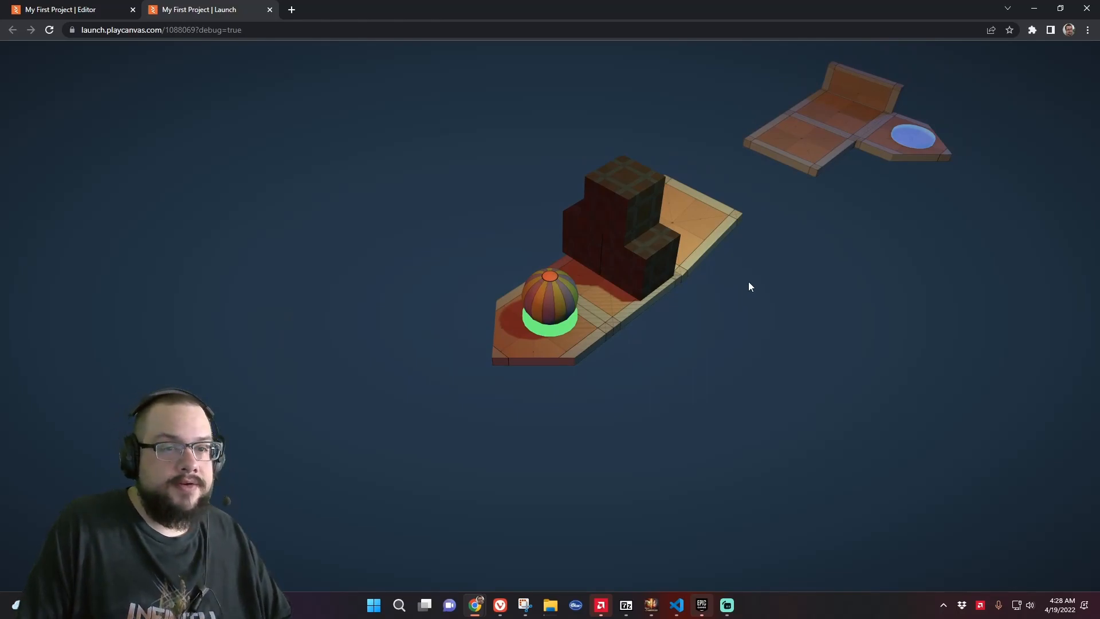
key("Up")
key("Right")
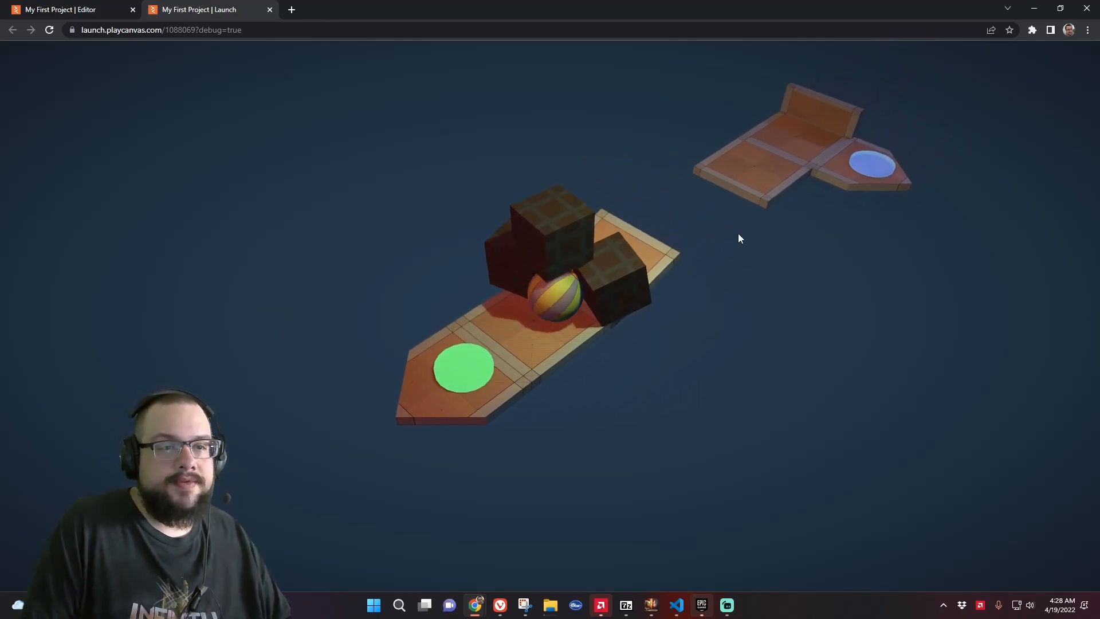
key("Down")
key("Left")
key("Right")
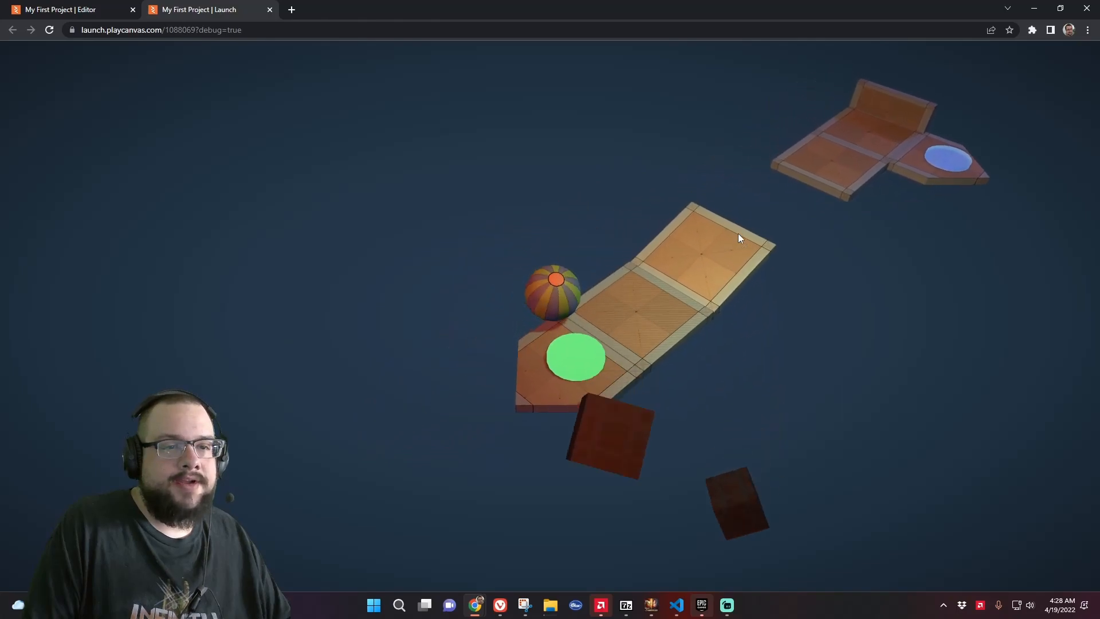
key("Down")
key("Left")
key("Up")
key("Right")
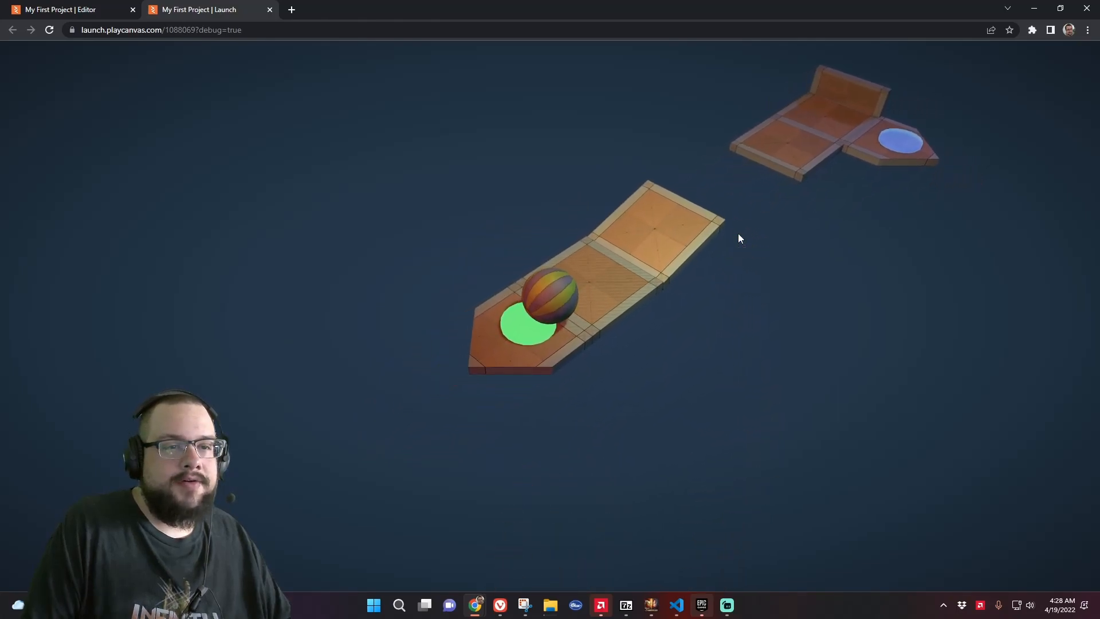
key("Up")
key("Right")
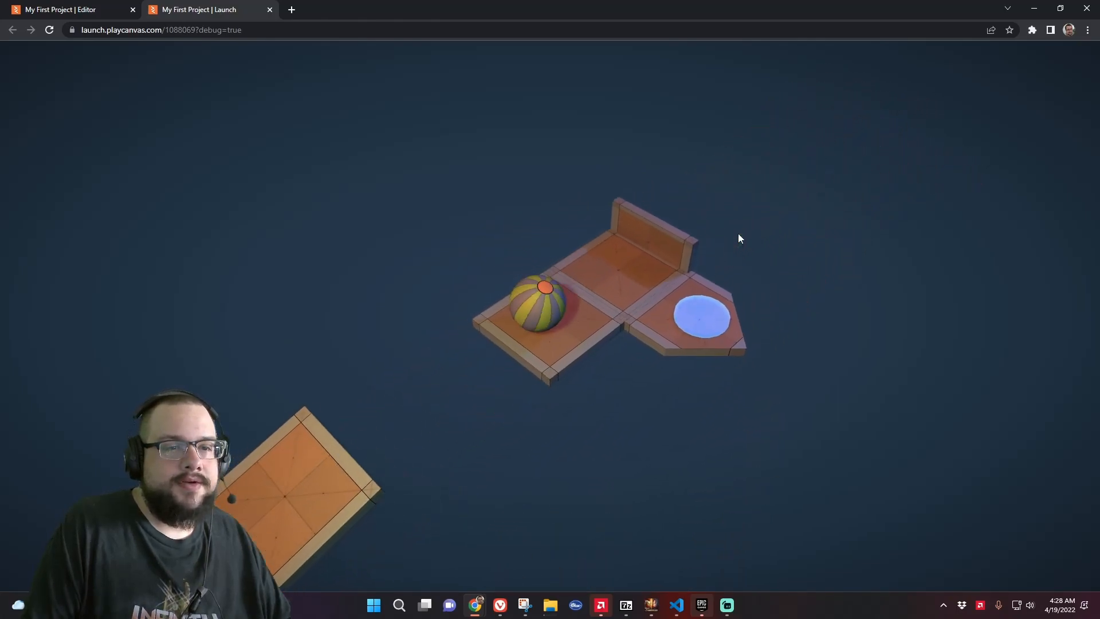